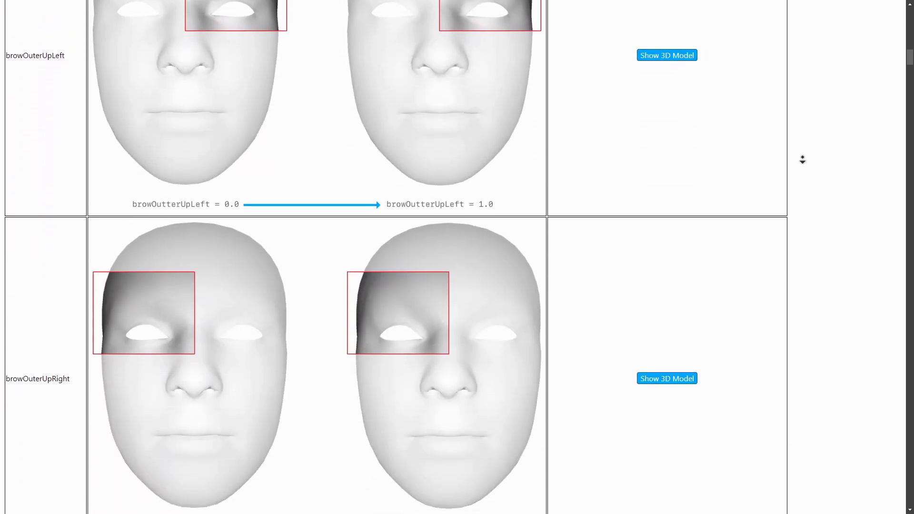
# Look through the facial blendshape reference images from the brow shapes to mouthFunnel and mouthPucker.
pyautogui.click(696, 174)
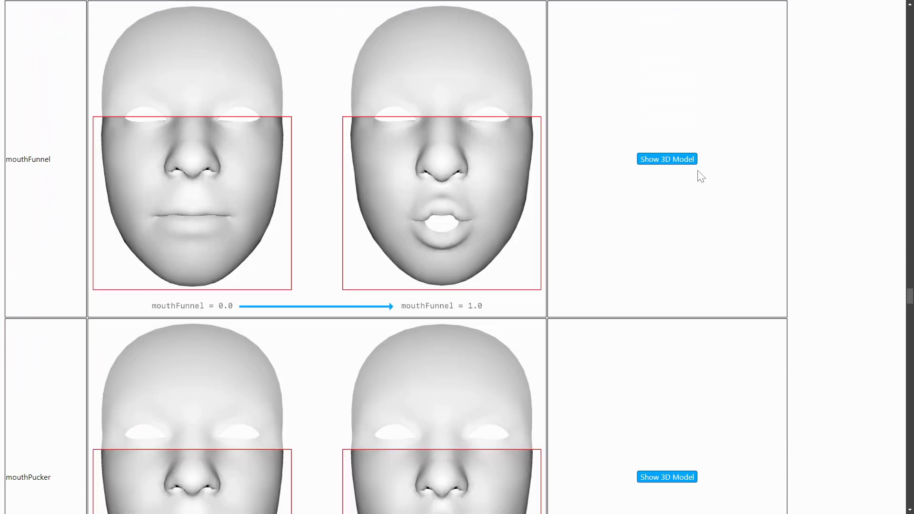
pyautogui.moveTo(690, 205); pyautogui.dragTo(638, 209)
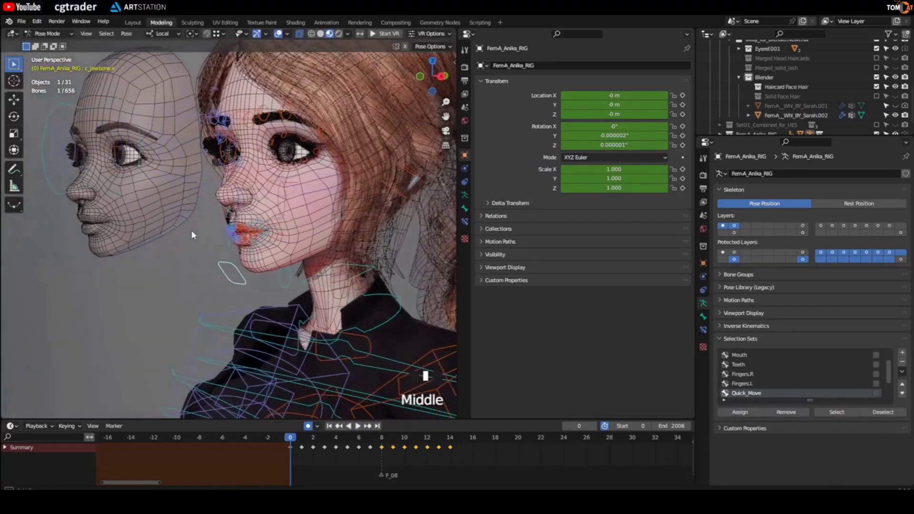
# Open the character's mouth by moving the jawbone control about 0.0129 m along its local Z axis.
pyautogui.moveTo(192, 230); pyautogui.dragTo(153, 231, button='middle')
pyautogui.press('g')
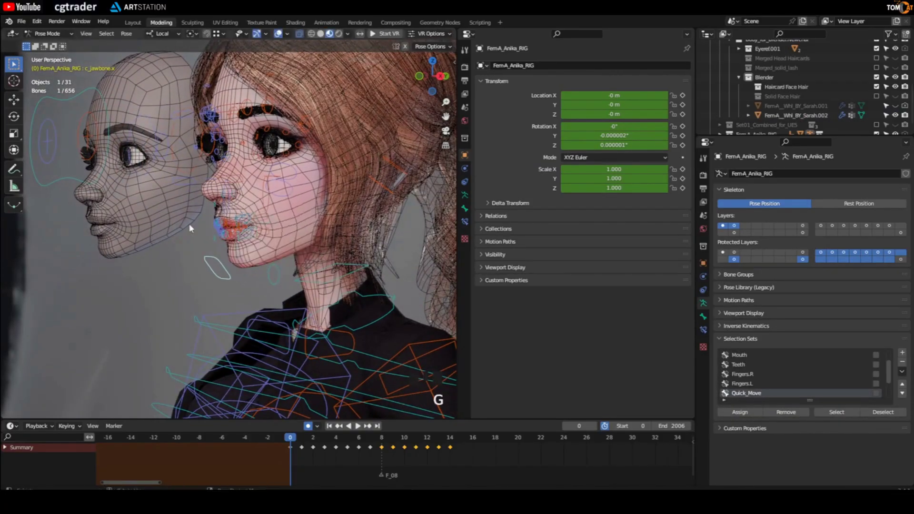
pyautogui.click(138, 241)
pyautogui.moveTo(138, 242); pyautogui.dragTo(246, 219, button='middle')
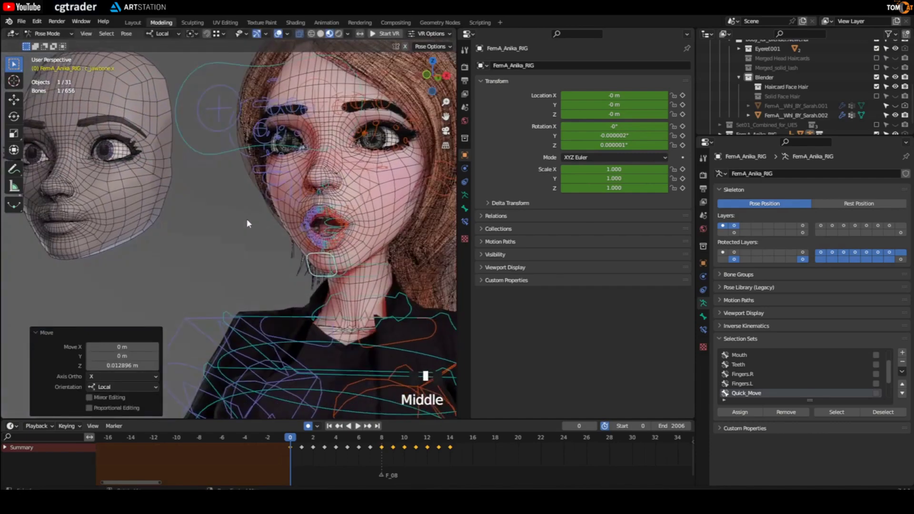
# Leave Pose Mode and enter Sculpt Mode on the FemA__WhI_BY_Sarah.002 head mesh with the jawForward shape key.
pyautogui.scroll(3, 326, 219)
pyautogui.click(47, 34)
pyautogui.click(64, 62)
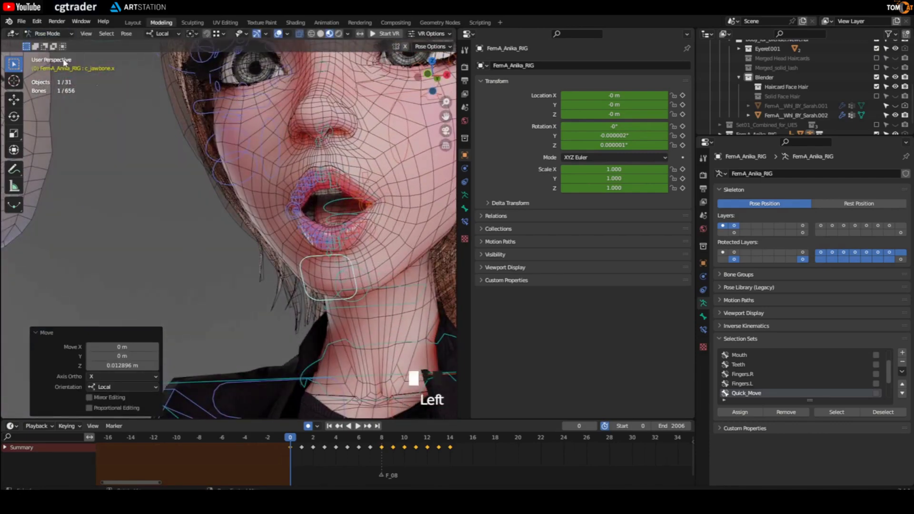
pyautogui.click(48, 34)
pyautogui.click(51, 44)
pyautogui.click(48, 34)
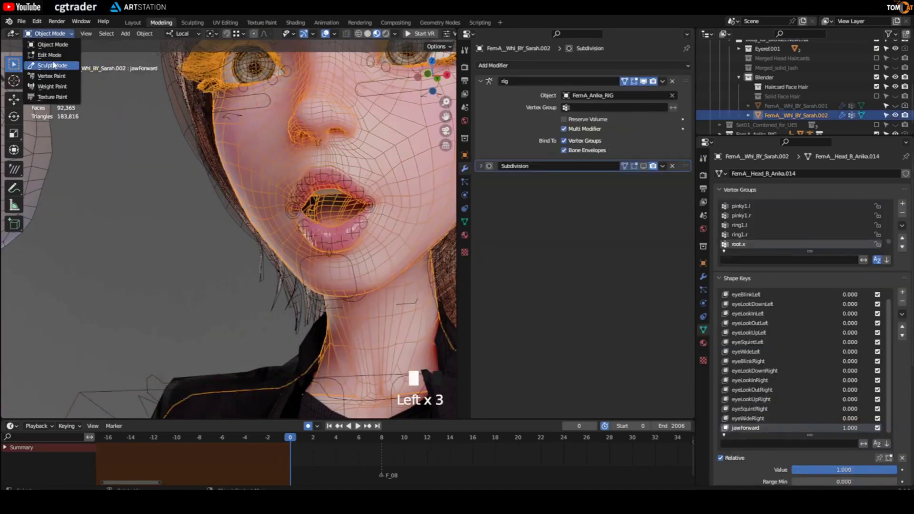
pyautogui.click(54, 65)
# Sculpt the jawForward shape key around the lips and open mouth with the Elastic Deform brush.
pyautogui.moveTo(167, 214)
pyautogui.keyDown('shift'); pyautogui.mouseDown(button='middle')
pyautogui.moveTo(199, 157)
pyautogui.moveTo(181, 157)
pyautogui.mouseUp(button='middle'); pyautogui.keyUp('shift')
pyautogui.moveTo(166, 150)
pyautogui.keyDown('ctrl'); pyautogui.keyDown('shift'); pyautogui.mouseDown()
pyautogui.moveTo(206, 197)
pyautogui.moveTo(285, 152)
pyautogui.mouseUp(); pyautogui.keyUp('shift'); pyautogui.keyUp('ctrl')
pyautogui.moveTo(286, 152); pyautogui.dragTo(306, 113, button='middle')
pyautogui.keyDown('ctrl'); pyautogui.keyDown('shift'); pyautogui.moveTo(306, 113); pyautogui.dragTo(286, 153); pyautogui.keyUp('shift'); pyautogui.keyUp('ctrl')
pyautogui.scroll(3, 240, 155)
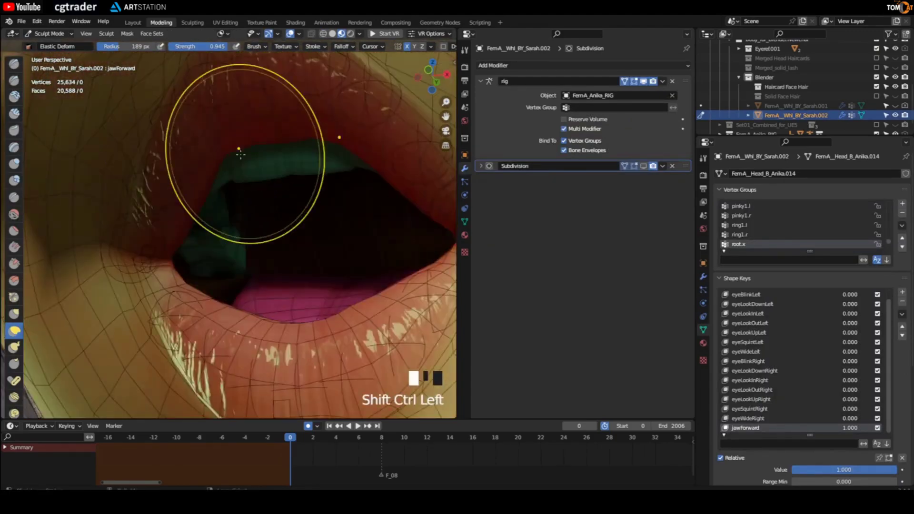
pyautogui.scroll(-5, 241, 154)
pyautogui.moveTo(82, 184)
pyautogui.mouseDown(button='middle')
pyautogui.moveTo(153, 102)
pyautogui.moveTo(214, 143)
pyautogui.mouseUp(button='middle')
pyautogui.keyDown('ctrl'); pyautogui.keyDown('shift'); pyautogui.moveTo(214, 143); pyautogui.dragTo(256, 208); pyautogui.keyUp('shift'); pyautogui.keyUp('ctrl')
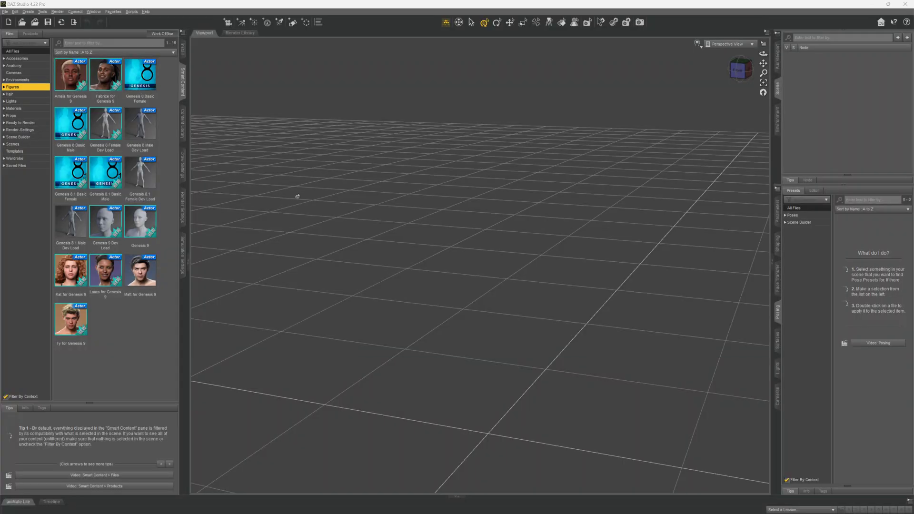
# In DAZ Studio, load the Genesis 8.1 Basic Male figure and dress it in the Basic Wear muscle shirt and boxers.
pyautogui.doubleClick(106, 173)
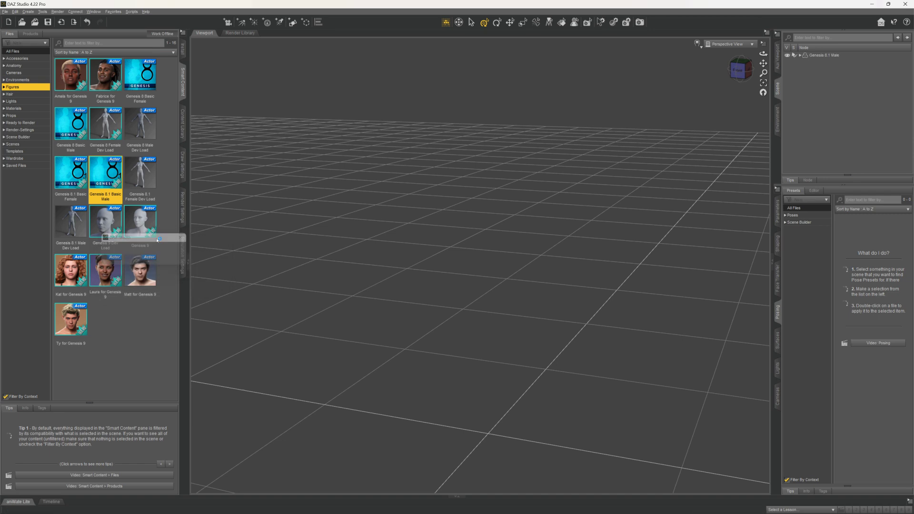
pyautogui.click(19, 109)
pyautogui.moveTo(105, 75); pyautogui.dragTo(481, 186)
pyautogui.click(273, 203)
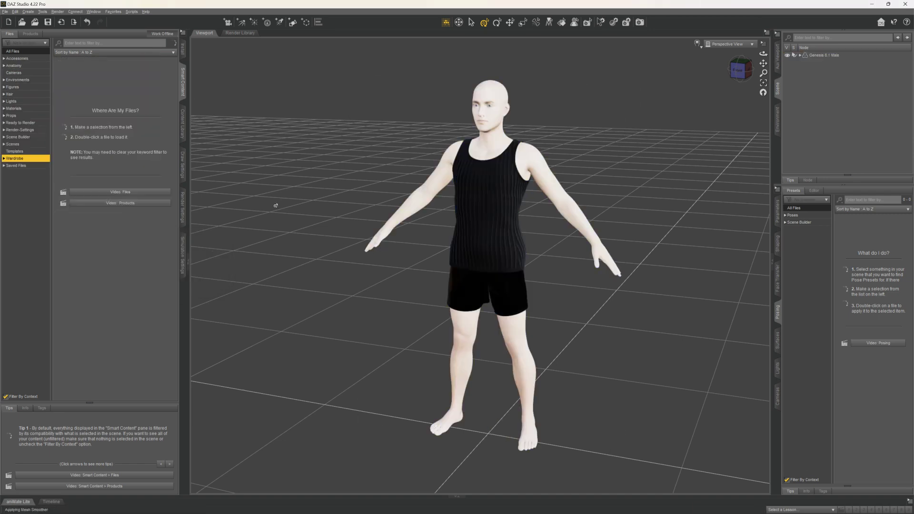
# Export the scene as Autodesk FBX to daz_male.fbx in the 2024_3_facial_mocap folder, replacing the existing file.
pyautogui.click(5, 11)
pyautogui.click(17, 89)
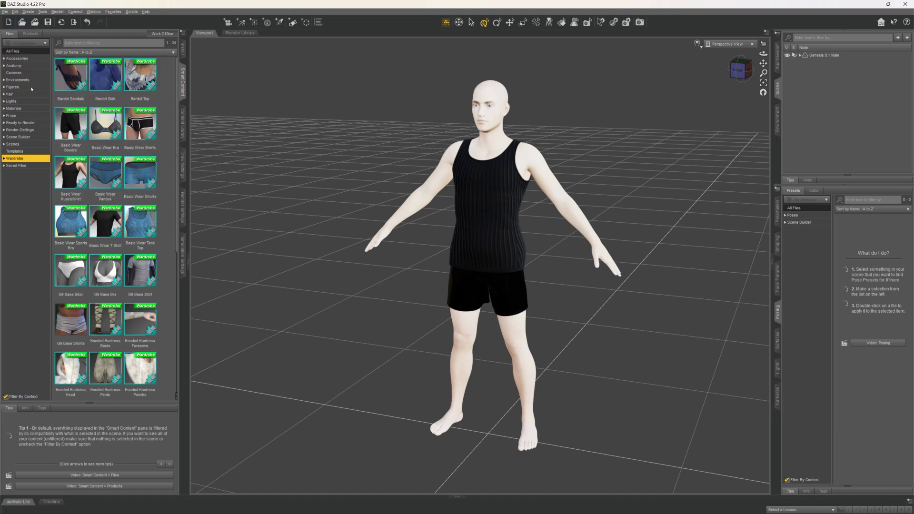
pyautogui.click(108, 73)
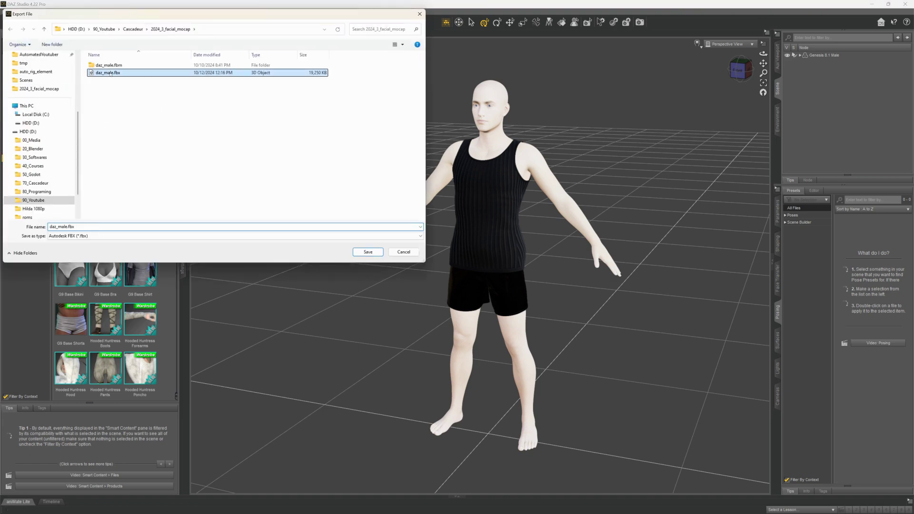
pyautogui.click(367, 253)
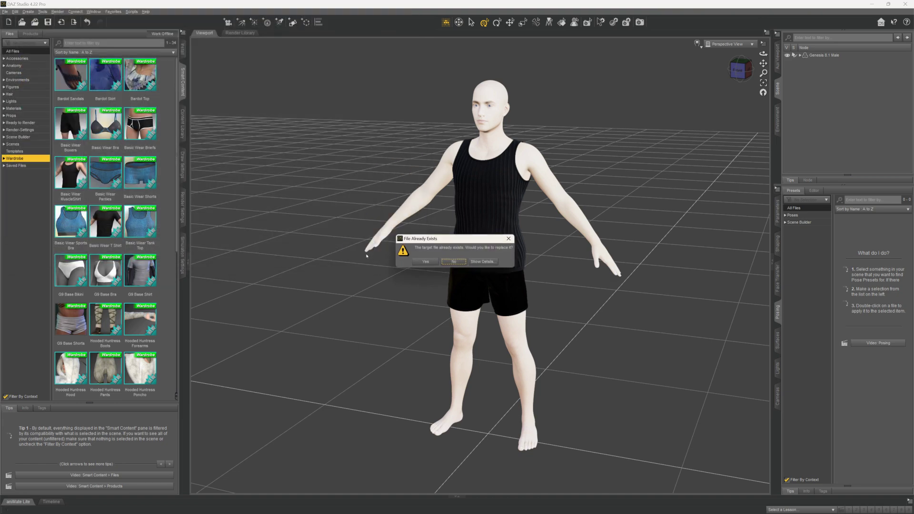
pyautogui.click(426, 262)
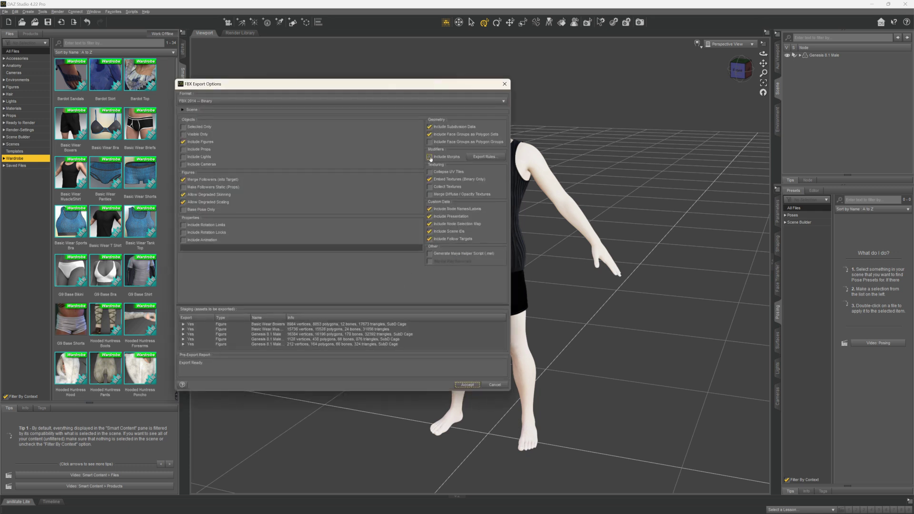
# Include morphs and embedded textures in the FBX export, review the face morph export rules, and accept the options.
pyautogui.click(430, 180)
pyautogui.click(448, 158)
pyautogui.click(486, 158)
pyautogui.click(376, 177)
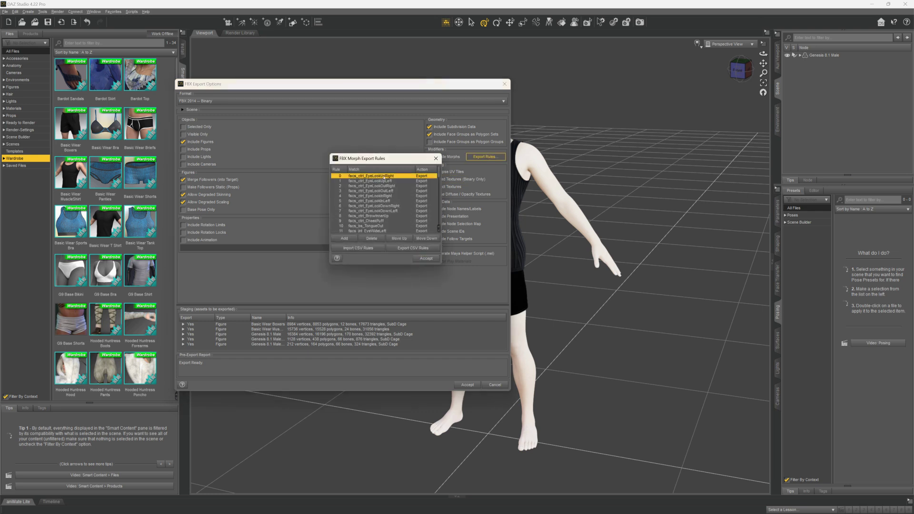
pyautogui.scroll(-14, 385, 186)
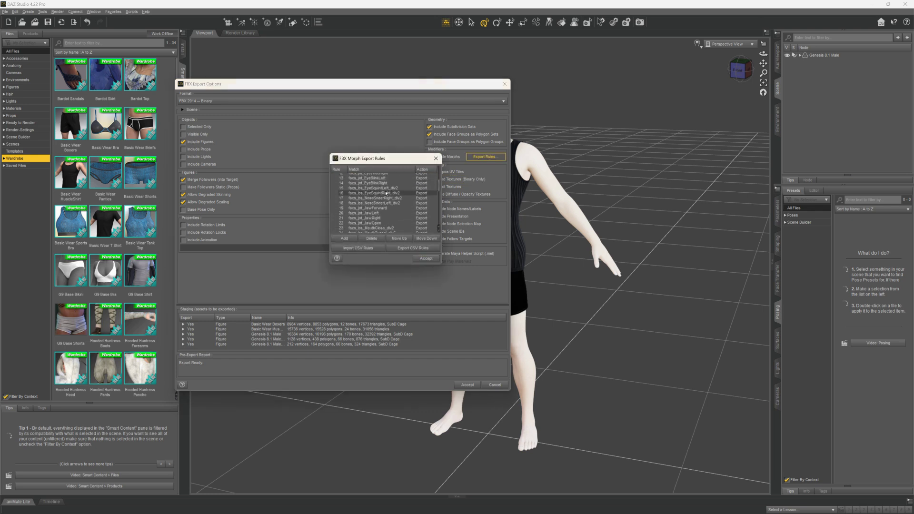
pyautogui.click(425, 258)
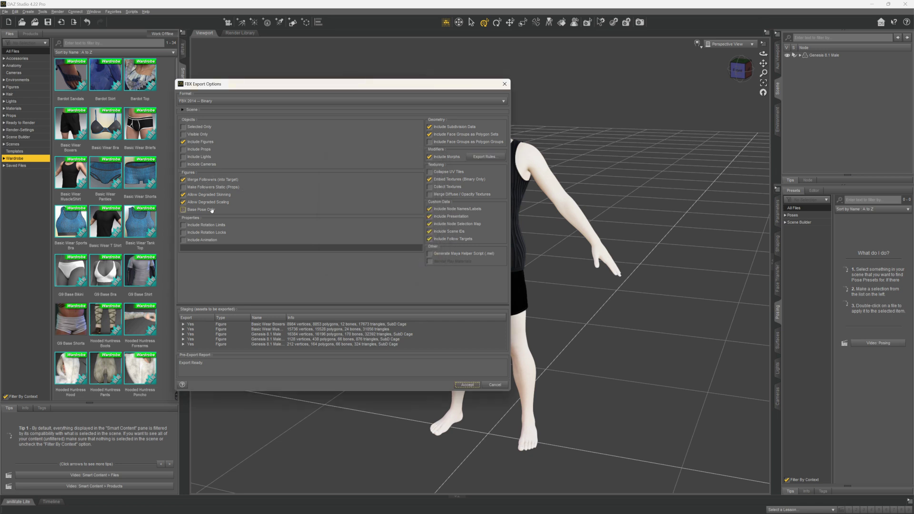
pyautogui.click(464, 385)
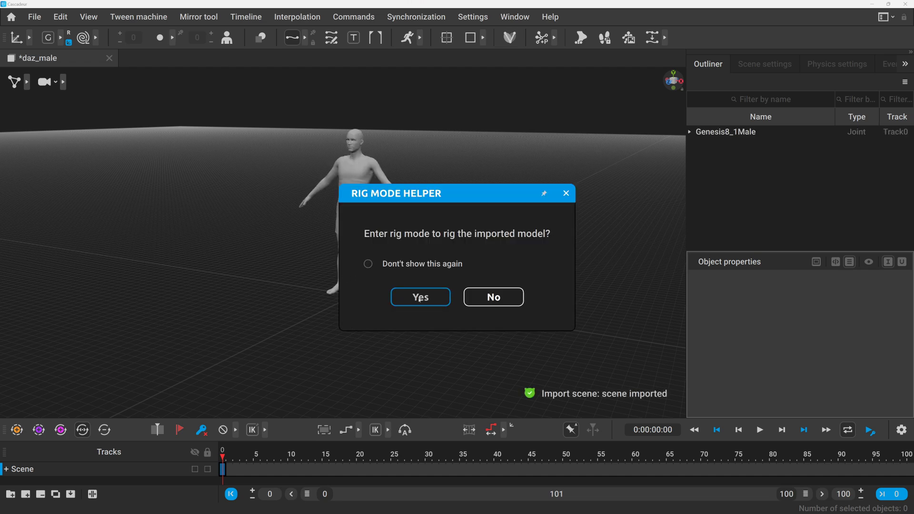
# In Cascadeur, enter rig mode for the imported daz_male character, add the rig elements, and generate the rig.
pyautogui.click(419, 299)
pyautogui.click(411, 282)
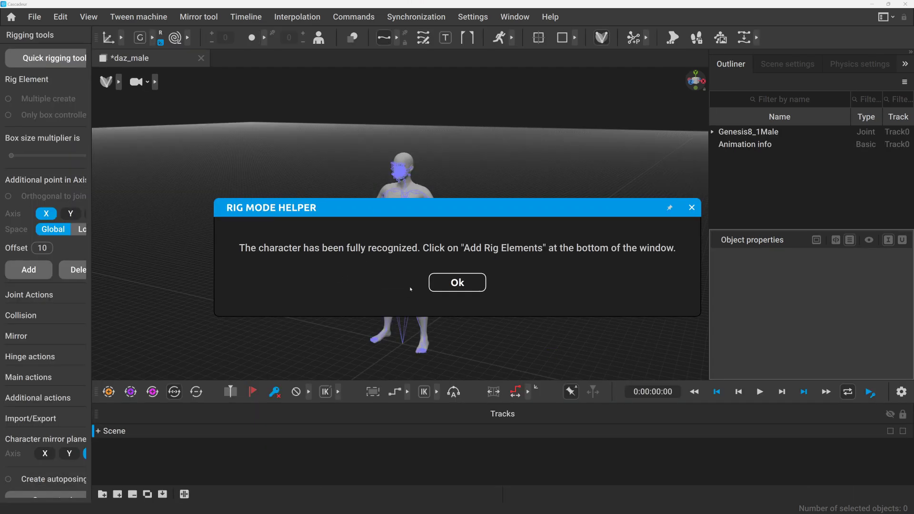
pyautogui.click(455, 283)
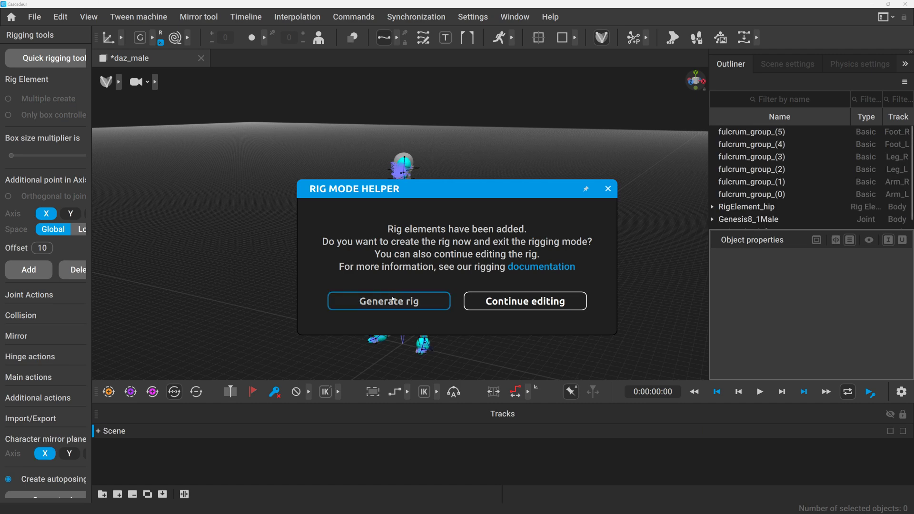
pyautogui.click(336, 296)
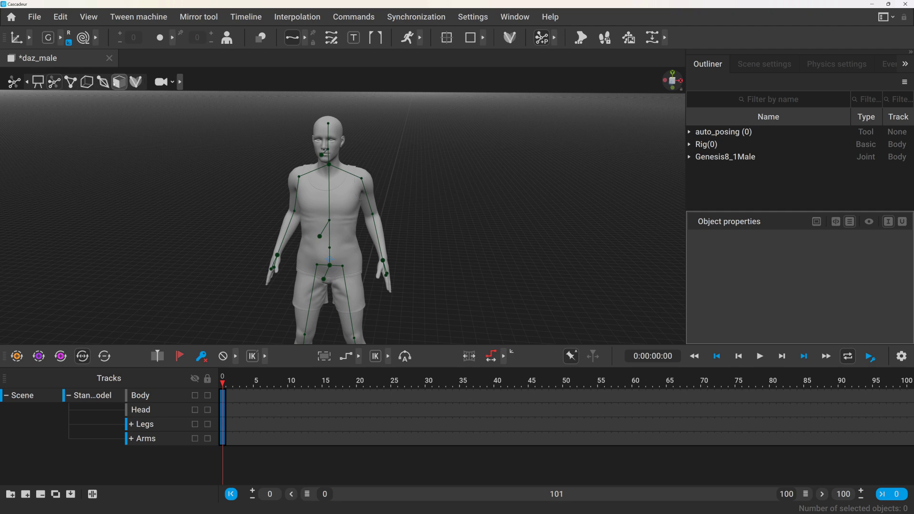
# Select the Genesis8_1Male.Shape body mesh and expand its genesis8_1 male blend shapes properties.
pyautogui.click(335, 131)
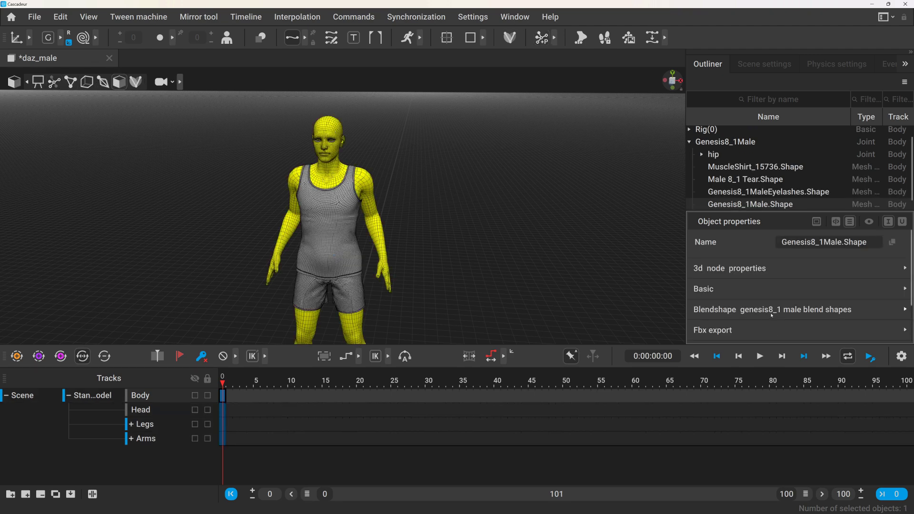
pyautogui.click(756, 309)
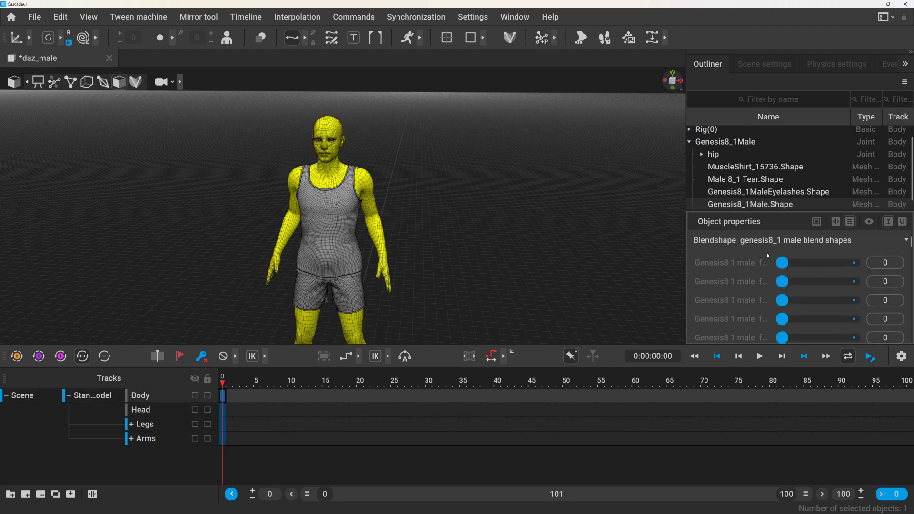
pyautogui.moveTo(783, 263); pyautogui.dragTo(778, 241)
# Create a new track named Body_Mesh for the selected body mesh.
pyautogui.click(26, 494)
pyautogui.write('Body_Mesh')
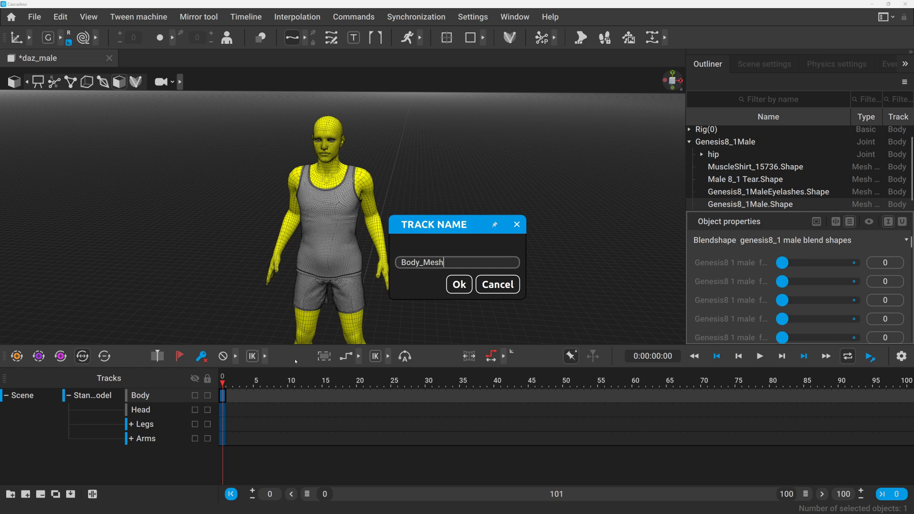
pyautogui.press('Tab')
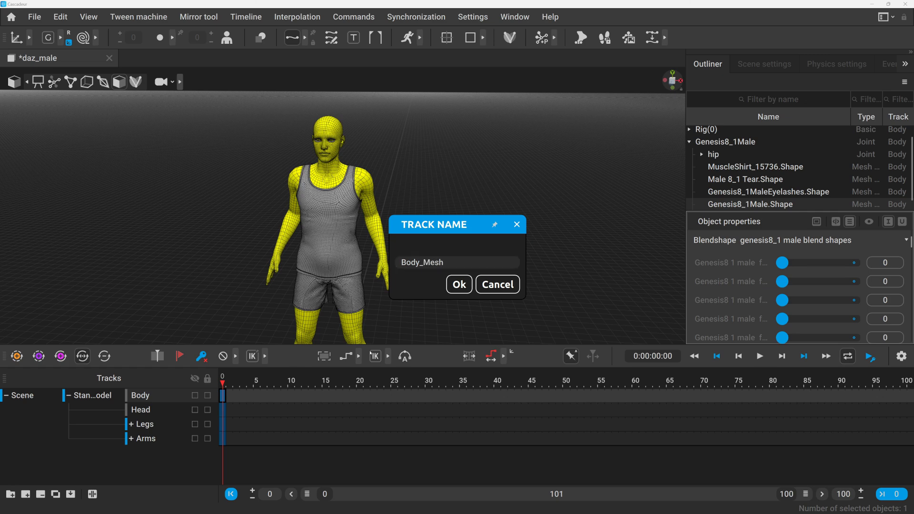
pyautogui.click(459, 284)
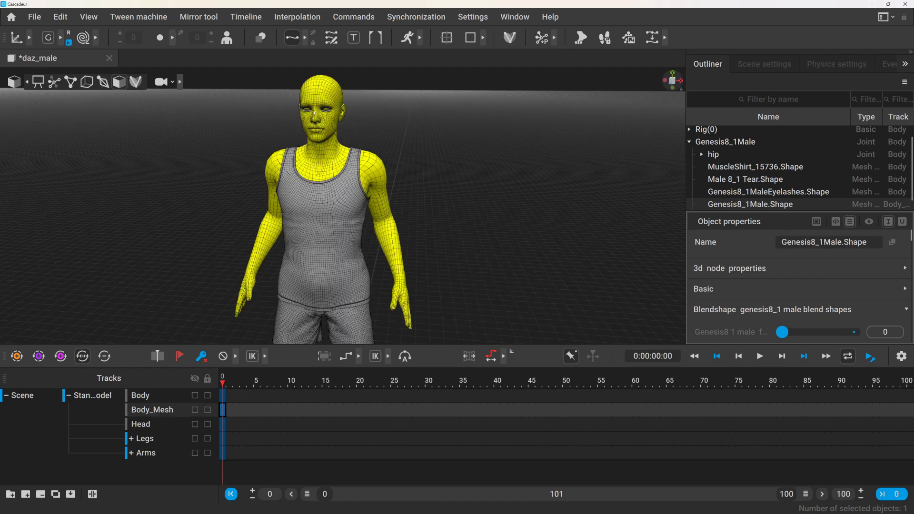
# Delete the character's eyelashes mesh and select the tear mesh around the eyes.
pyautogui.click(329, 112)
pyautogui.press('Delete')
pyautogui.scroll(5, 426, 257)
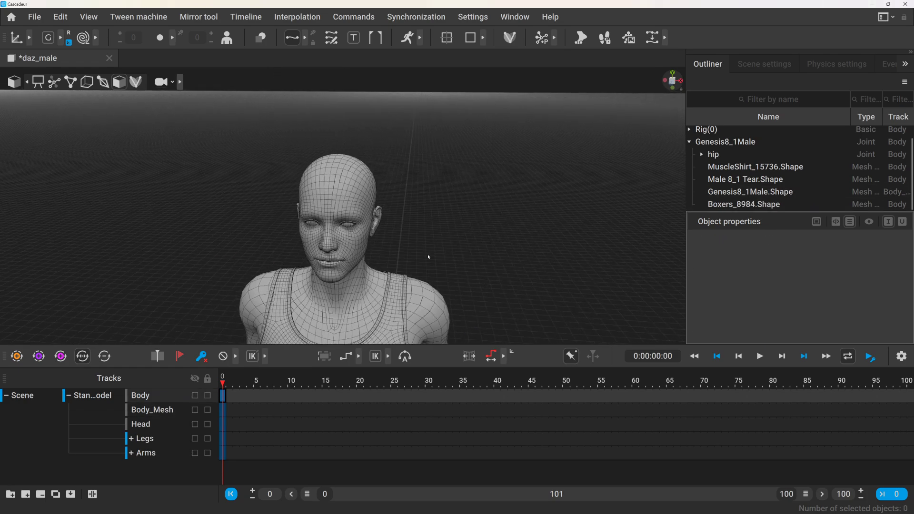
pyautogui.scroll(3, 353, 159)
pyautogui.click(360, 181)
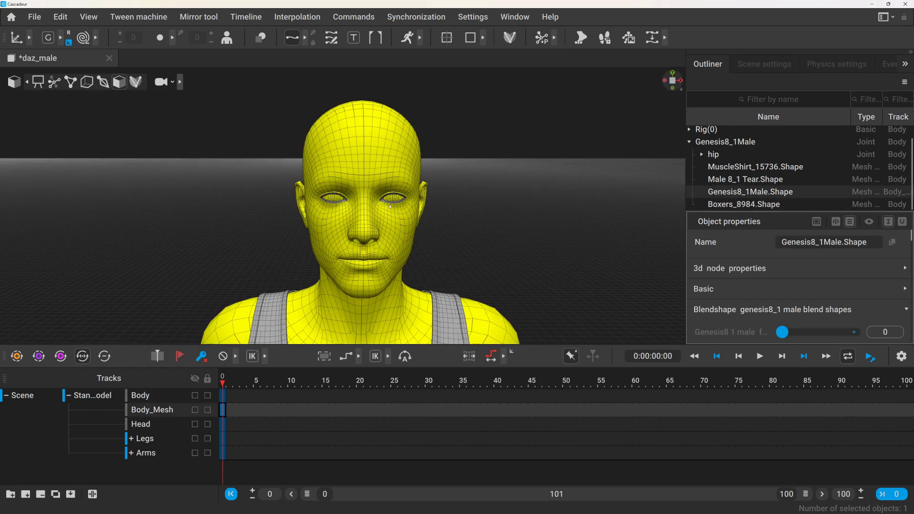
pyautogui.scroll(5, 390, 206)
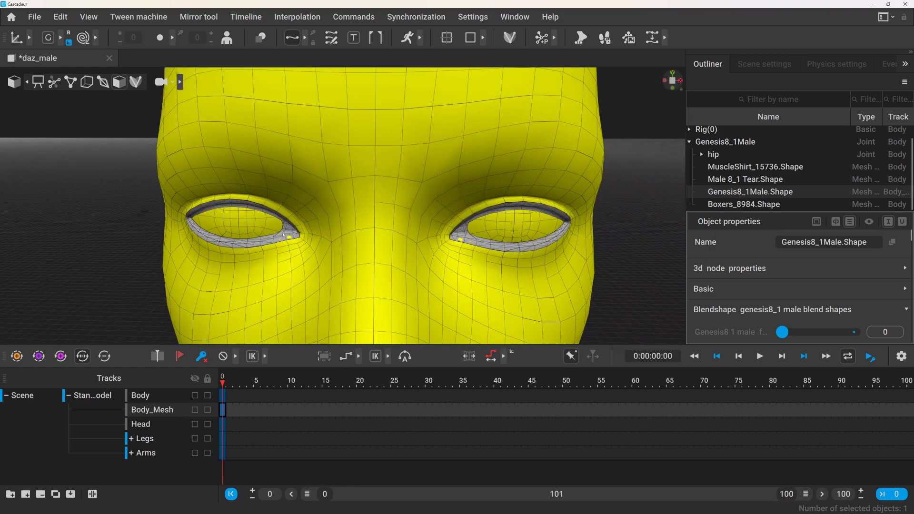
pyautogui.click(284, 234)
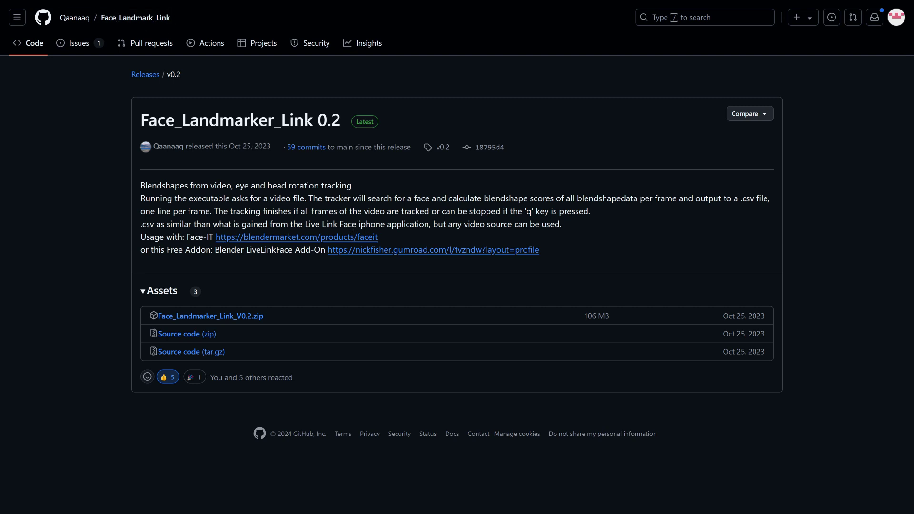
# Download Face_Landmarker_Link_V0.2.zip from the GitHub release and extract it in the tutorial folder.
pyautogui.click(229, 317)
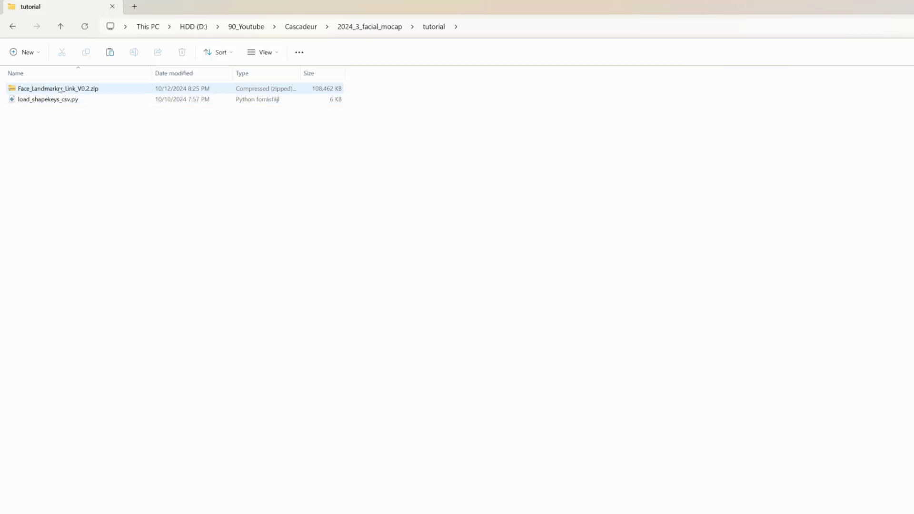
pyautogui.rightClick(60, 89)
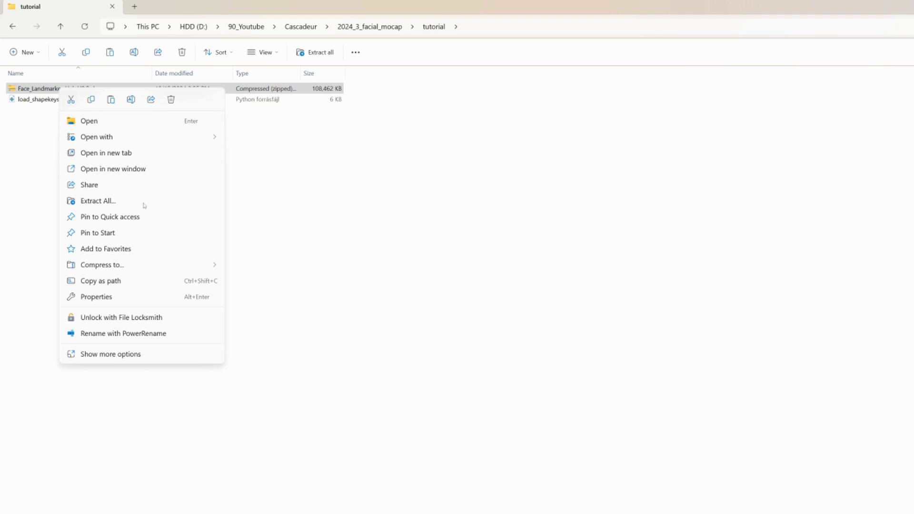
pyautogui.click(127, 198)
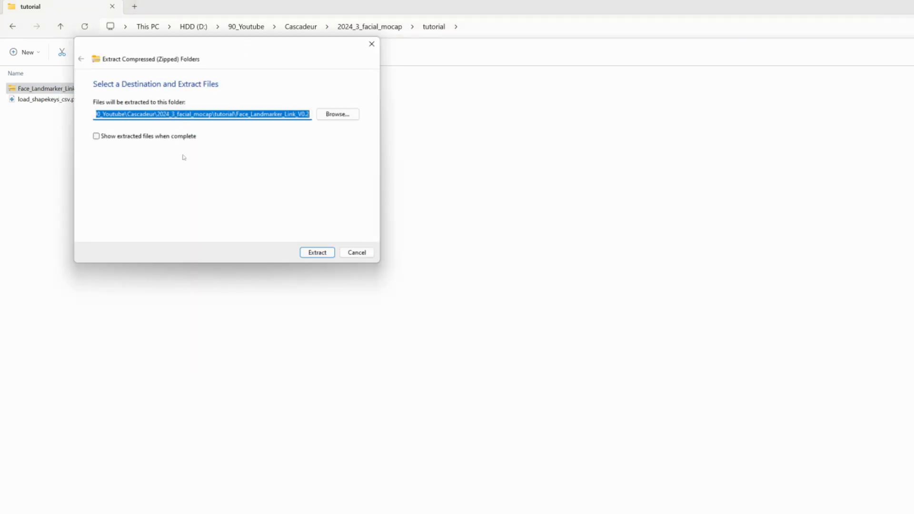
pyautogui.click(333, 253)
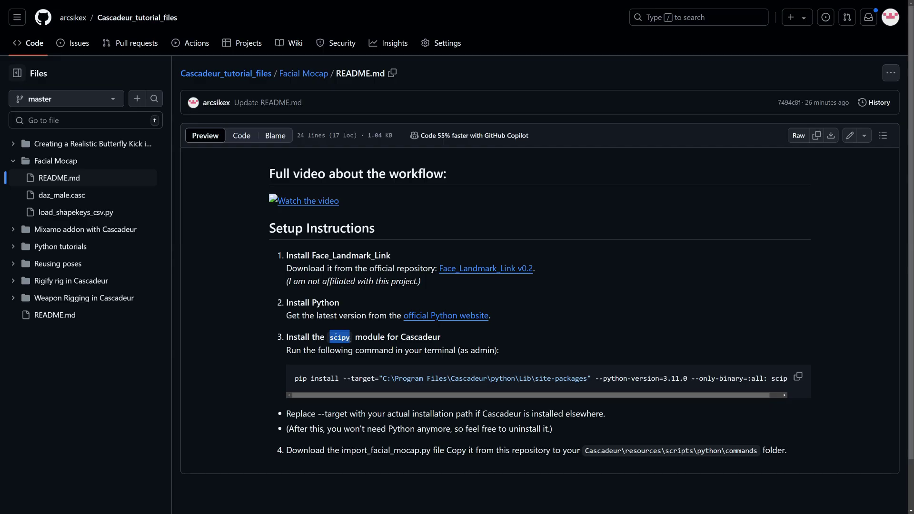
# Download Python 3.13.0 from the official Python website and install it with python.exe added to PATH.
pyautogui.click(426, 317)
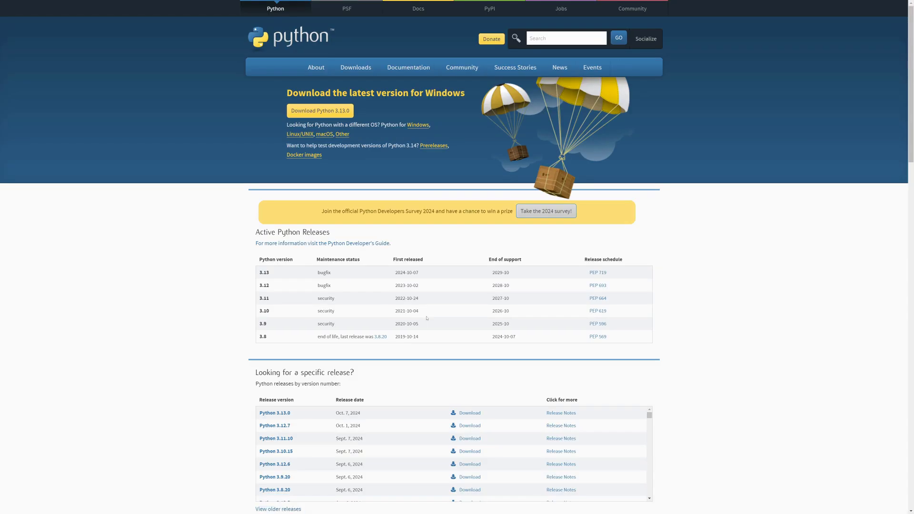
pyautogui.click(323, 113)
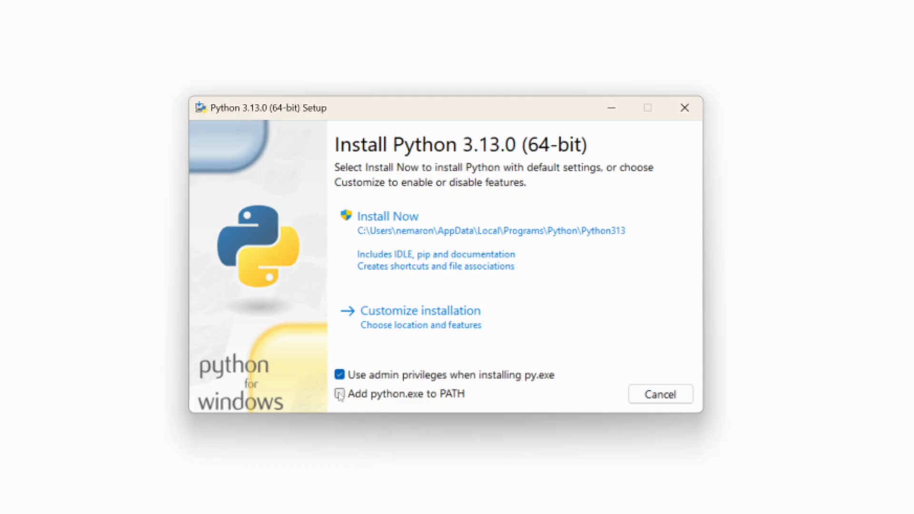
pyautogui.click(339, 394)
pyautogui.click(398, 245)
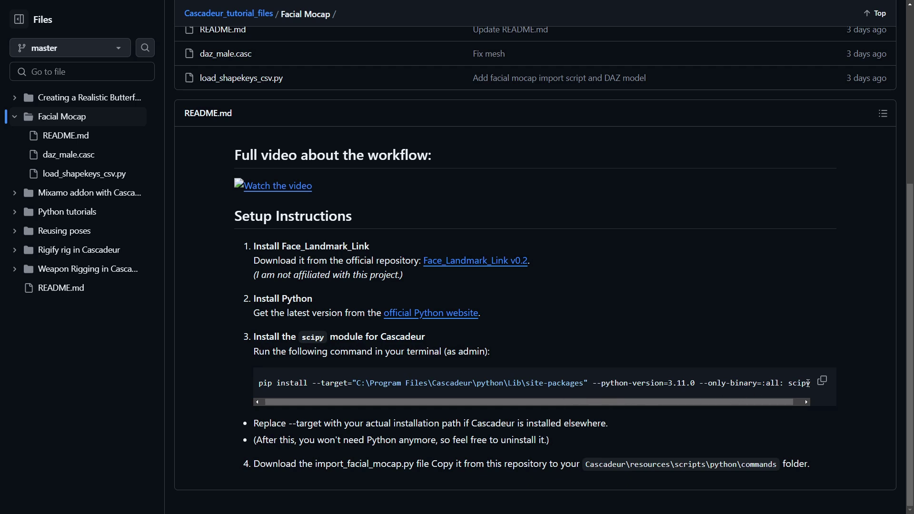
# Try to install scipy into Cascadeur's site-packages folder by running the README's pip command in Command Prompt.
pyautogui.click(822, 381)
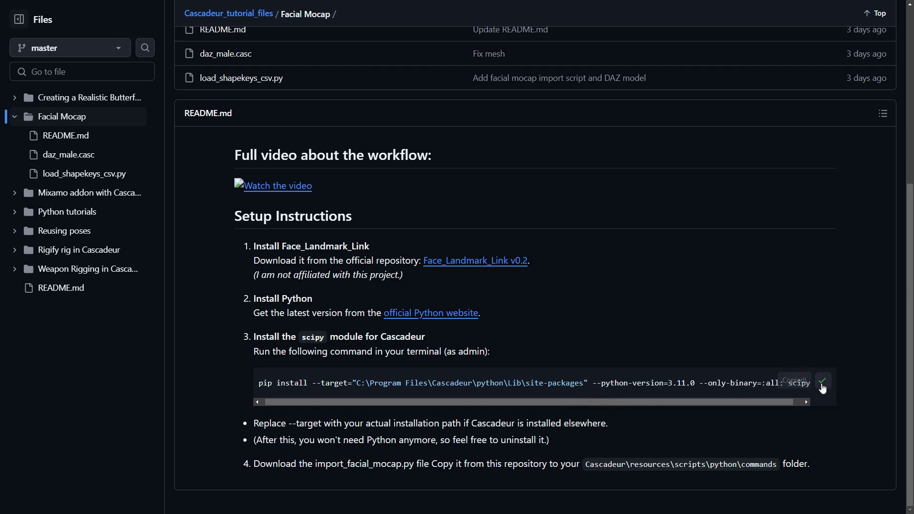
pyautogui.hotkey('ctrl', 'v')
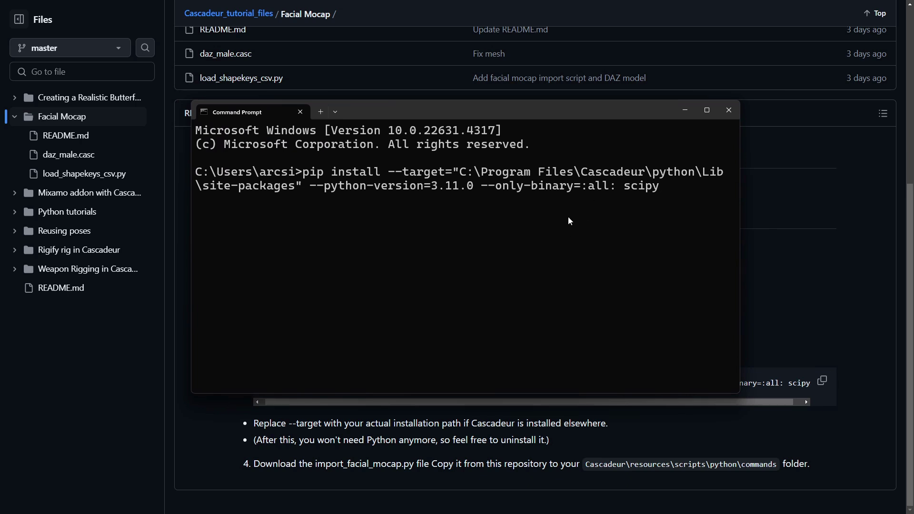
pyautogui.press('Return')
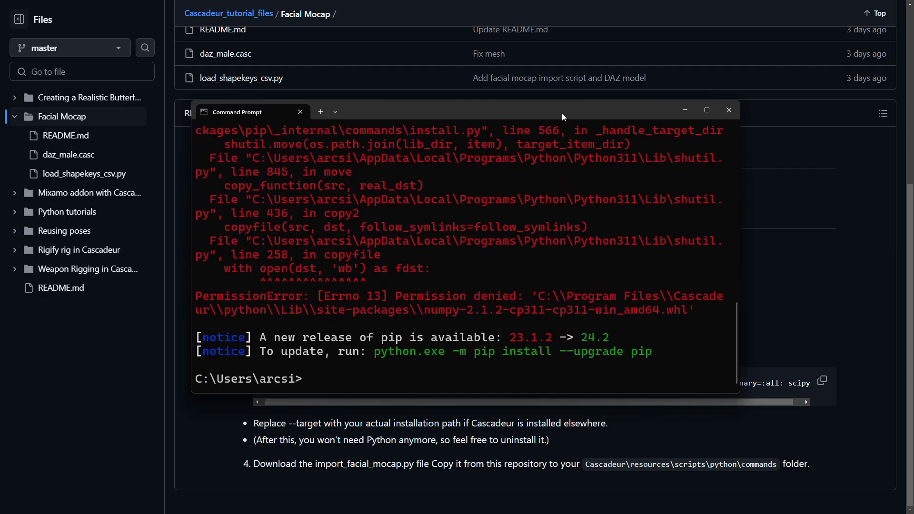
# Run the scipy pip install command again with its target path changed to C:\site-packages, and copy that path.
pyautogui.rightClick(375, 384)
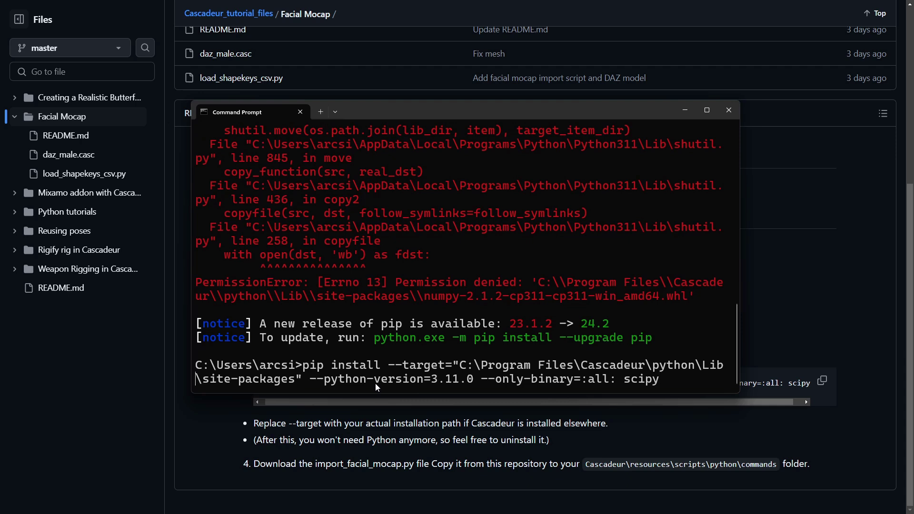
pyautogui.press('Left')
pyautogui.press('Left')
pyautogui.press('Left')
pyautogui.press('Left')
pyautogui.press('Left')
pyautogui.press('Left')
pyautogui.press('Left')
pyautogui.press('Left')
pyautogui.press('Left')
pyautogui.press('Left')
pyautogui.press('Left')
pyautogui.press('Left')
pyautogui.press('Left')
pyautogui.press('Left')
pyautogui.press('Left')
pyautogui.press('Left')
pyautogui.press('Left')
pyautogui.press('Left')
pyautogui.press('Left')
pyautogui.press('Left')
pyautogui.press('BackSpace')
pyautogui.press('BackSpace')
pyautogui.press('BackSpace')
pyautogui.press('BackSpace')
pyautogui.press('BackSpace')
pyautogui.press('BackSpace')
pyautogui.press('BackSpace')
pyautogui.press('BackSpace')
pyautogui.press('BackSpace')
pyautogui.press('BackSpace')
pyautogui.press('BackSpace')
pyautogui.press('BackSpace')
pyautogui.press('BackSpace')
pyautogui.press('BackSpace')
pyautogui.press('BackSpace')
pyautogui.press('BackSpace')
pyautogui.press('BackSpace')
pyautogui.press('BackSpace')
pyautogui.press('BackSpace')
pyautogui.press('BackSpace')
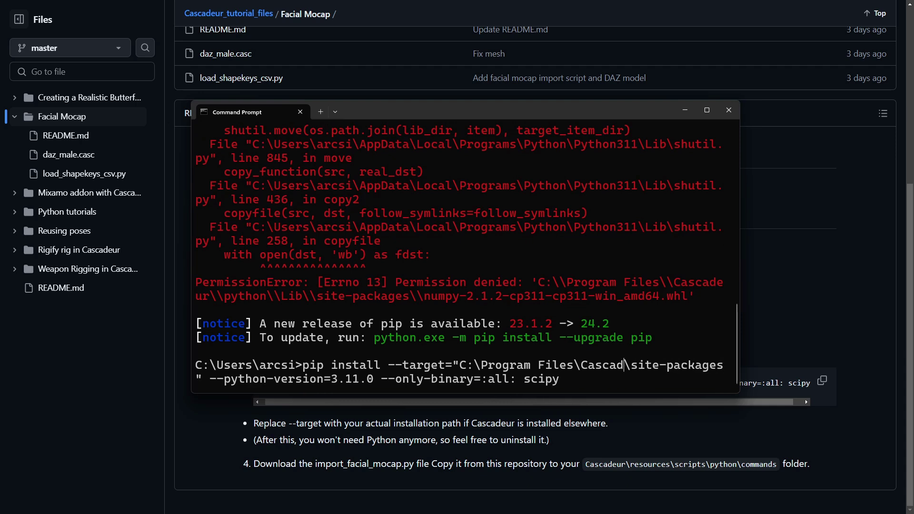
pyautogui.press('BackSpace')
pyautogui.press('BackSpace')
pyautogui.press('BackSpace')
pyautogui.press('BackSpace')
pyautogui.press('BackSpace')
pyautogui.press('BackSpace')
pyautogui.press('BackSpace')
pyautogui.press('BackSpace')
pyautogui.press('BackSpace')
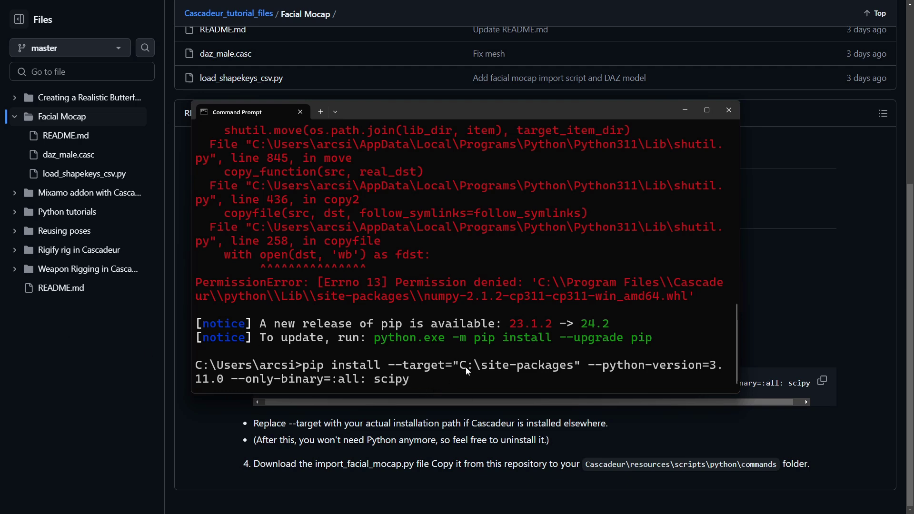
pyautogui.moveTo(457, 367); pyautogui.dragTo(573, 369)
pyautogui.hotkey('ctrl', 'c')
pyautogui.press('Return')
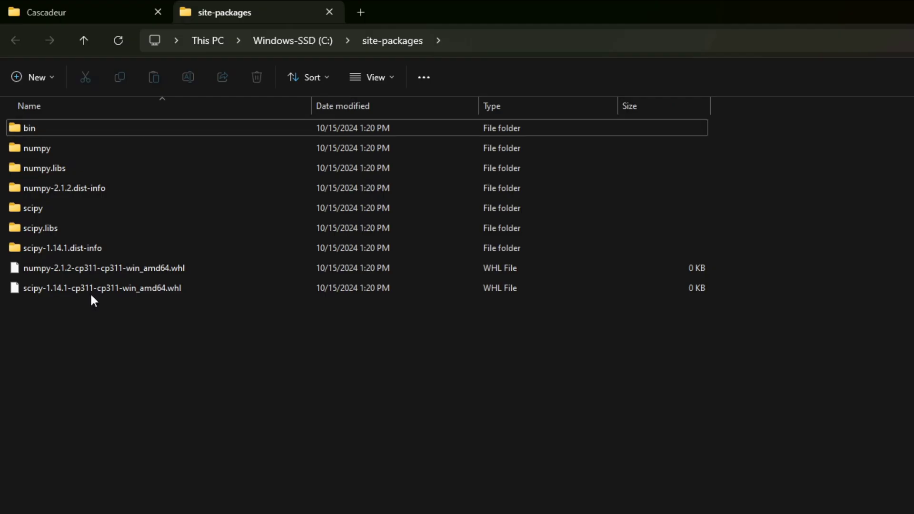
# Copy everything in C:\site-packages into the C:\Program Files\Cascadeur\python\Lib\site-packages folder in File Explorer.
pyautogui.moveTo(98, 389); pyautogui.dragTo(23, 123)
pyautogui.click(89, 4)
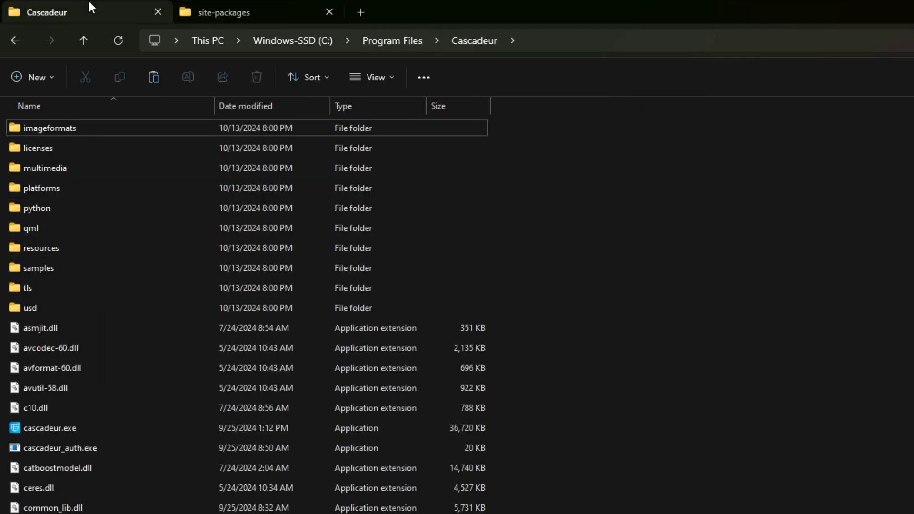
pyautogui.doubleClick(35, 208)
pyautogui.doubleClick(29, 147)
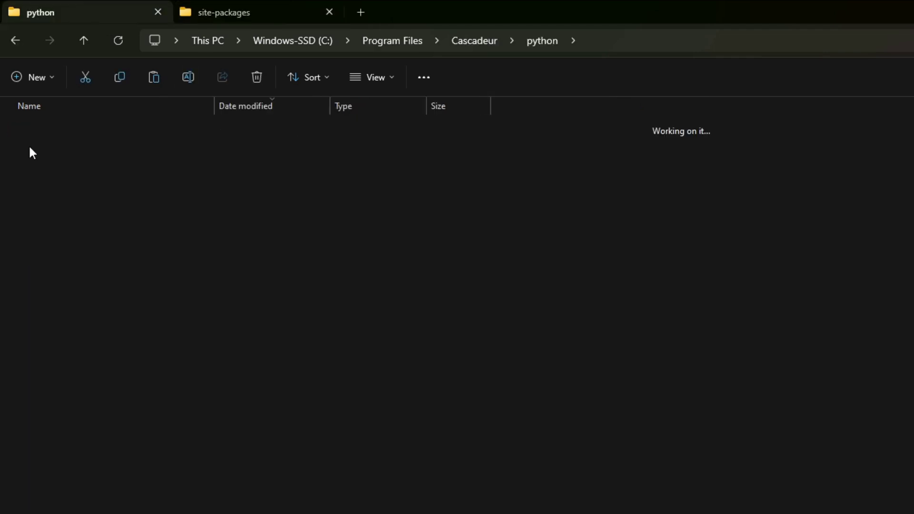
pyautogui.doubleClick(42, 127)
pyautogui.rightClick(195, 290)
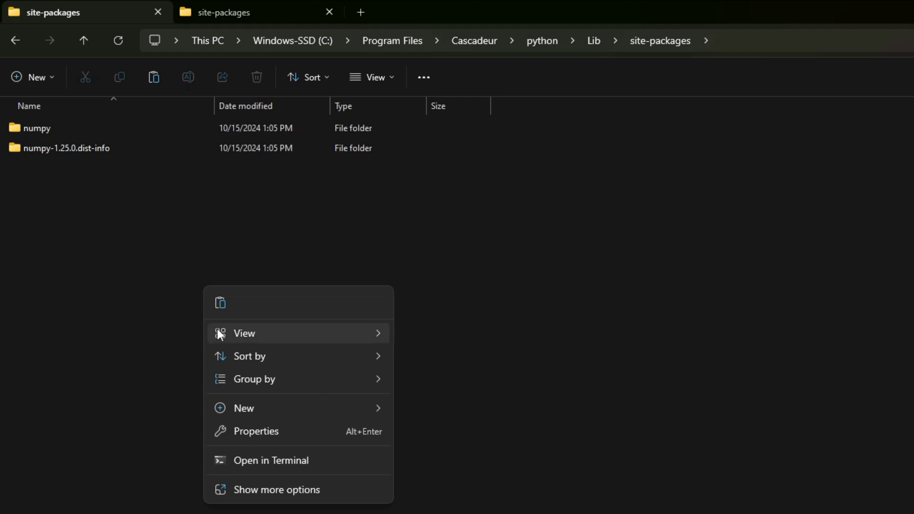
pyautogui.click(220, 305)
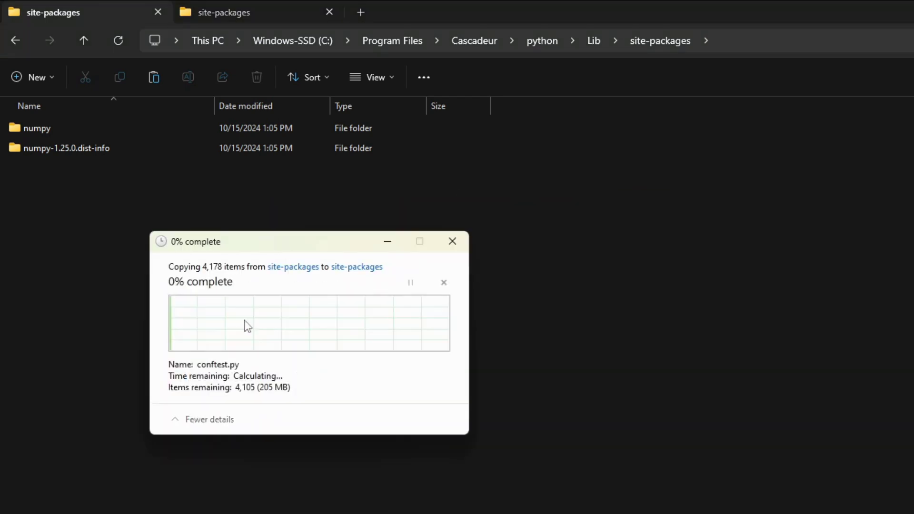
pyautogui.click(173, 343)
pyautogui.click(273, 361)
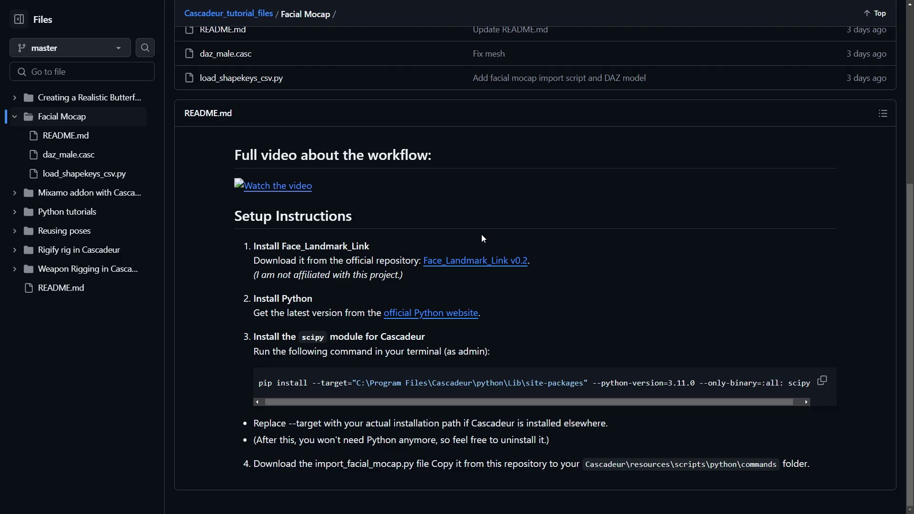
# Download load_shapekeys_csv.py from the Facial Mocap folder of the GitHub repository.
pyautogui.scroll(4, 482, 234)
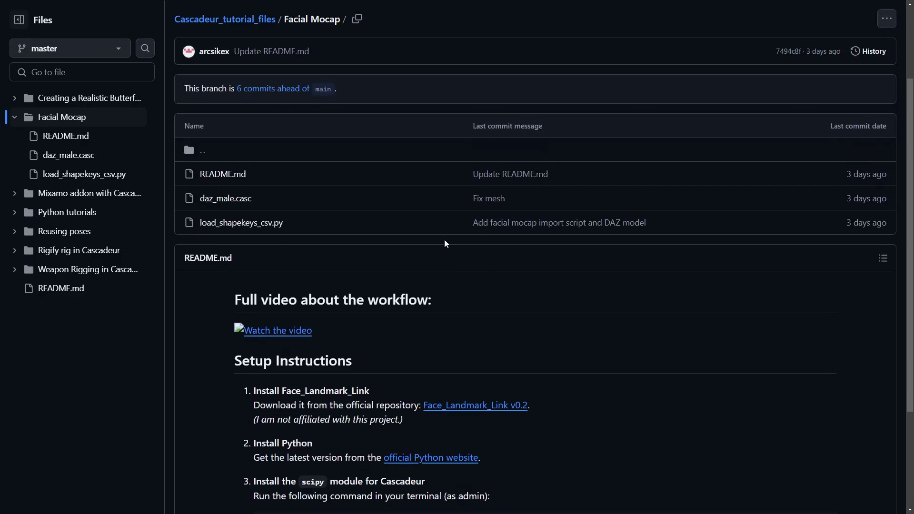
pyautogui.click(251, 243)
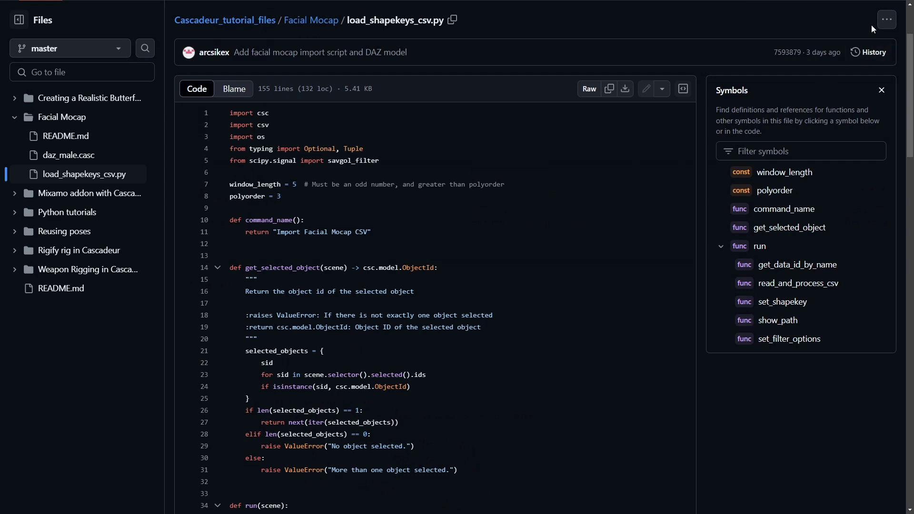
pyautogui.click(886, 20)
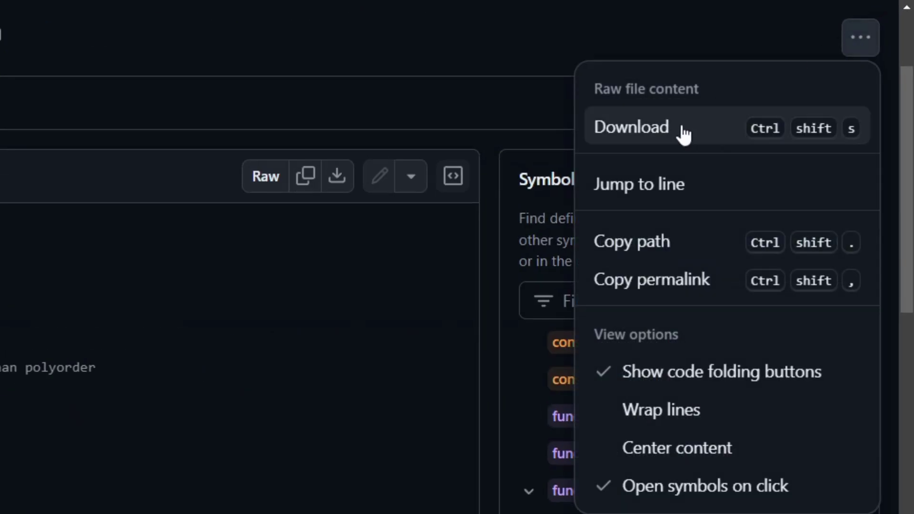
pyautogui.click(636, 132)
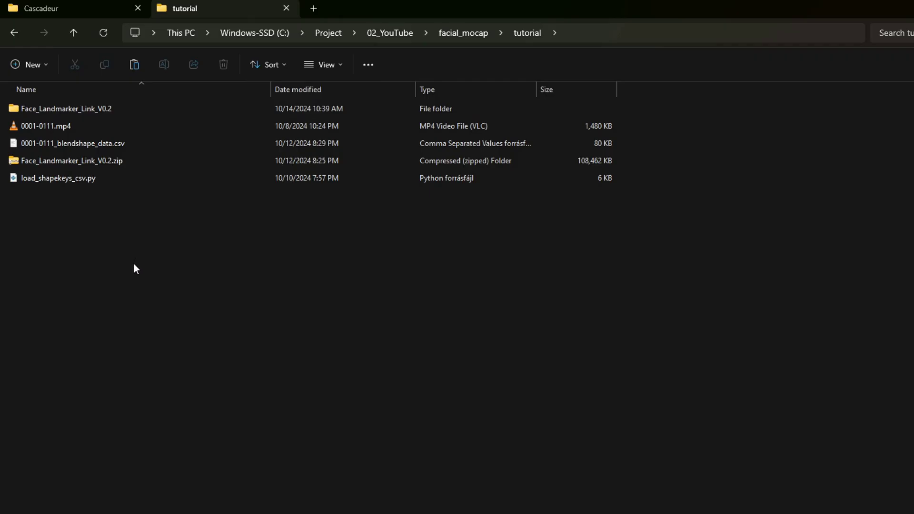
# Copy load_shapekeys_csv.py from the tutorial folder into Cascadeur's resources\scripts\python\commands folder and check the available commands in Cascadeur.
pyautogui.click(75, 179)
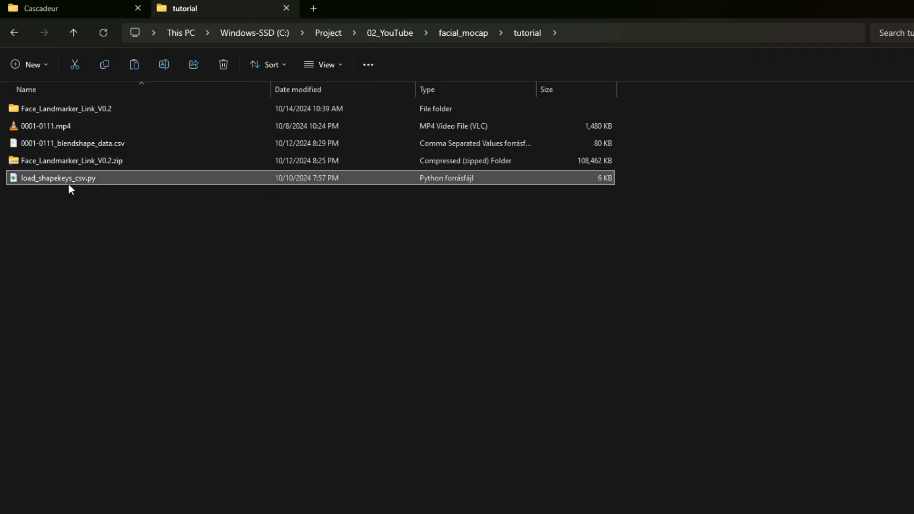
pyautogui.click(77, 15)
pyautogui.doubleClick(41, 210)
pyautogui.doubleClick(47, 161)
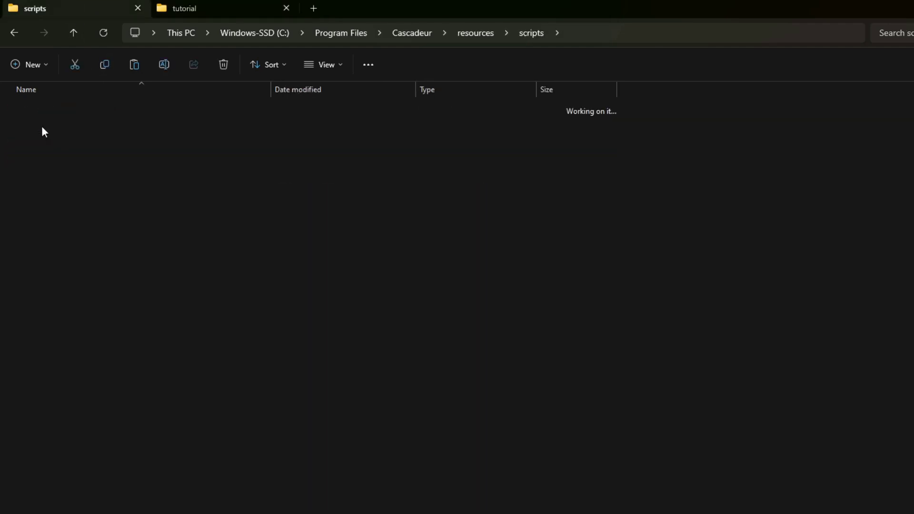
pyautogui.doubleClick(38, 126)
pyautogui.doubleClick(72, 443)
pyautogui.rightClick(94, 508)
pyautogui.click(116, 493)
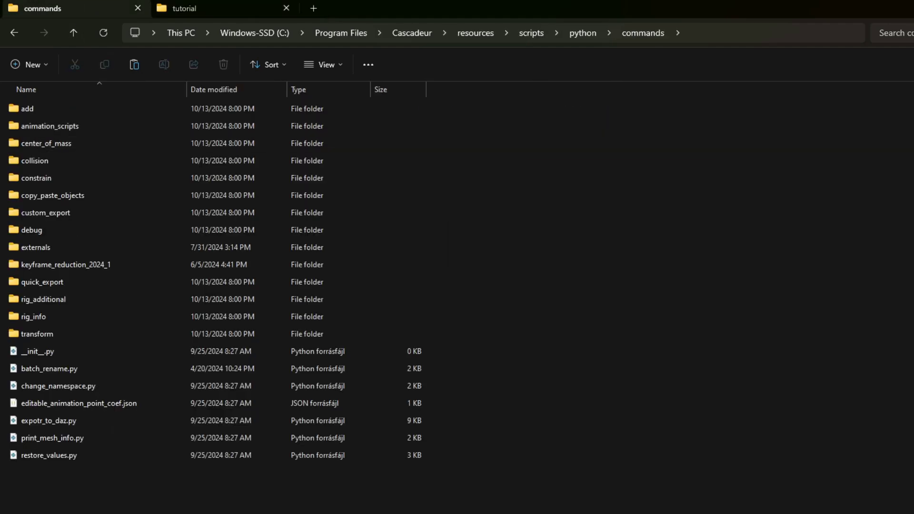
pyautogui.click(555, 256)
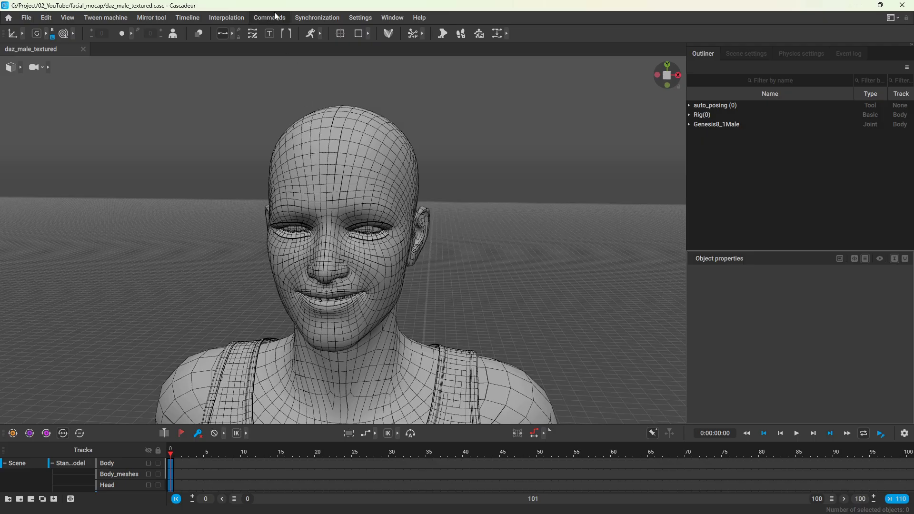
pyautogui.click(275, 17)
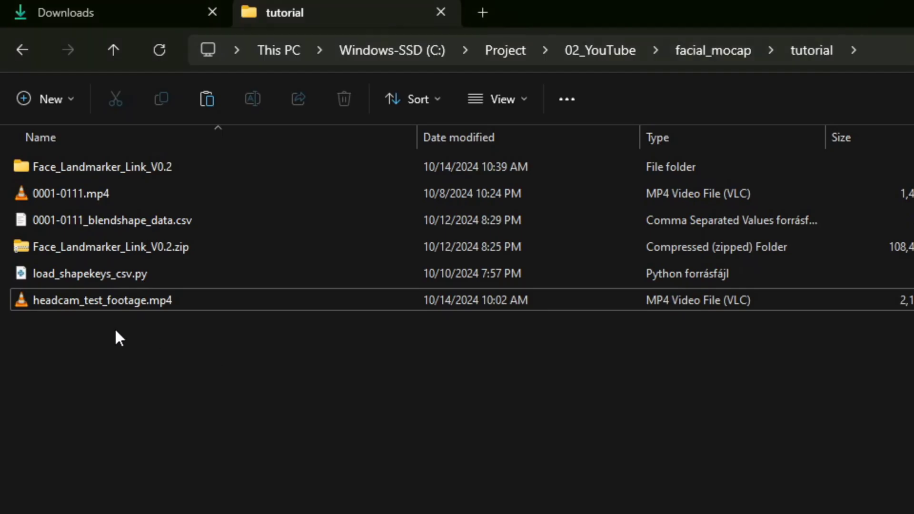
# Play headcam_test_footage.mp4 from the tutorial folder and examine its video details, including frame size and frame rate.
pyautogui.doubleClick(94, 301)
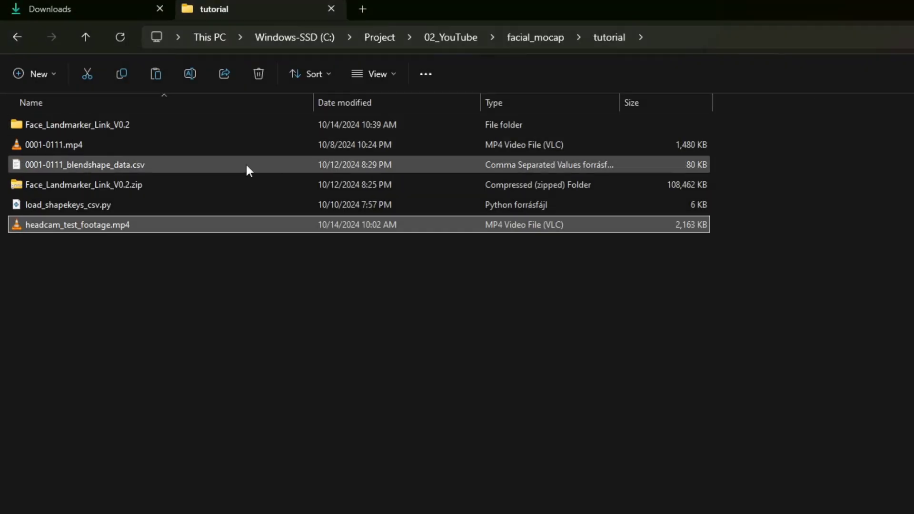
pyautogui.rightClick(58, 228)
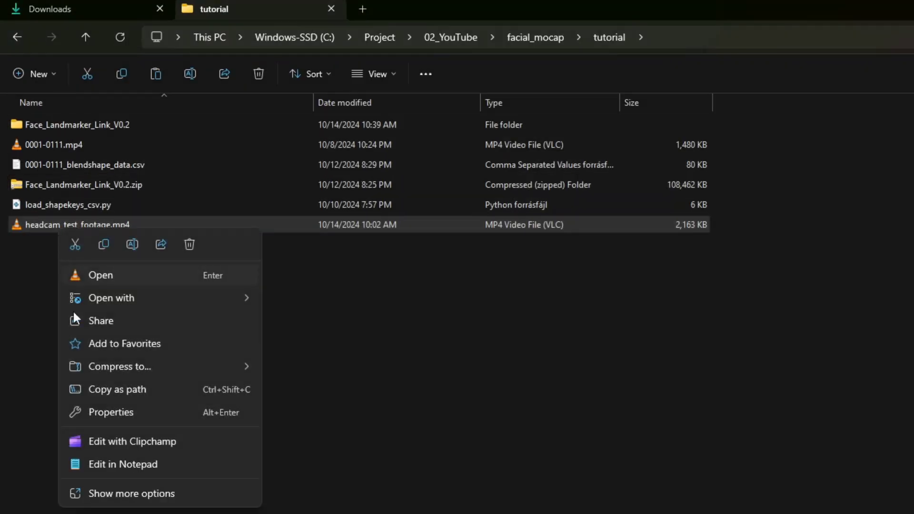
pyautogui.click(115, 413)
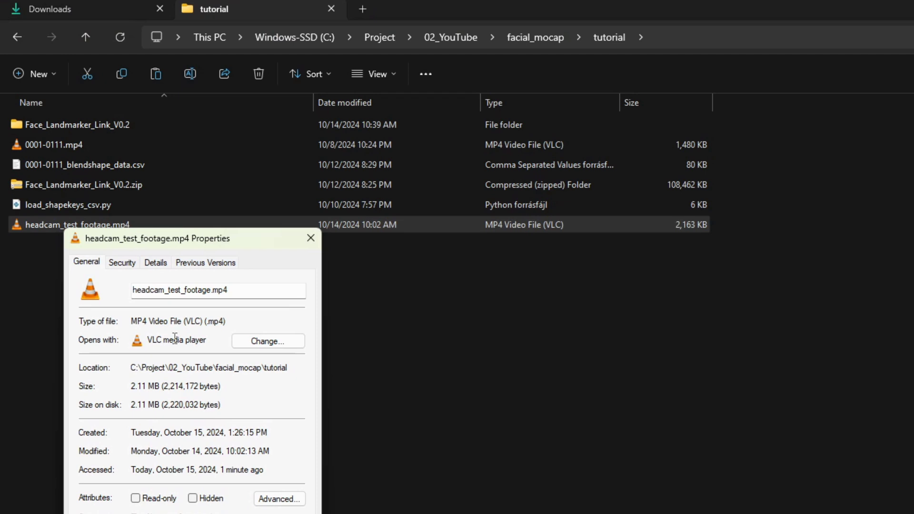
pyautogui.click(158, 267)
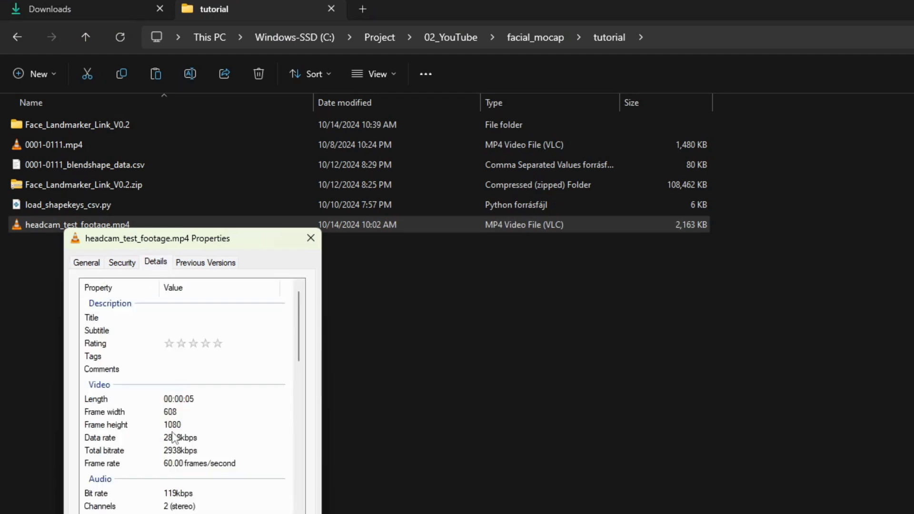
pyautogui.click(174, 465)
pyautogui.scroll(-5, 179, 476)
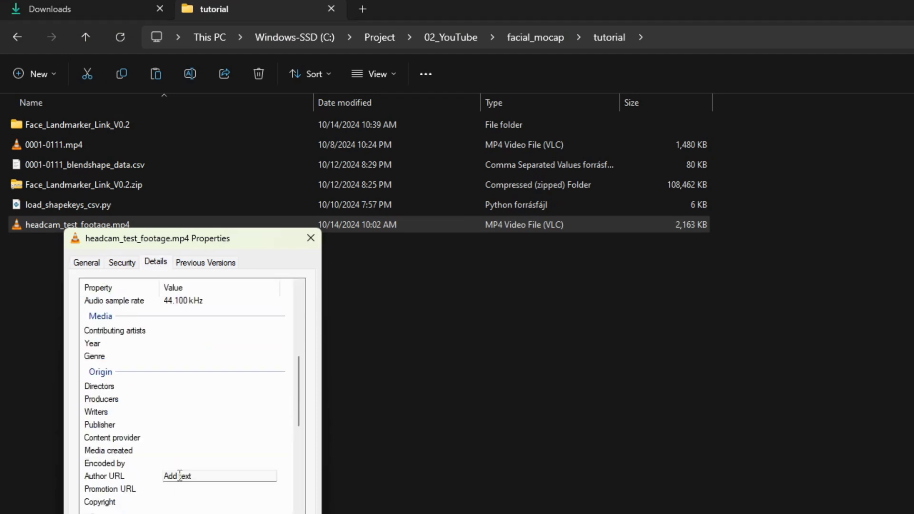
pyautogui.scroll(5, 190, 481)
# Launch Face_Landmarker_Link.exe from the extracted Face_Landmarker_Link_V0.2 folder and reposition its console window.
pyautogui.doubleClick(65, 125)
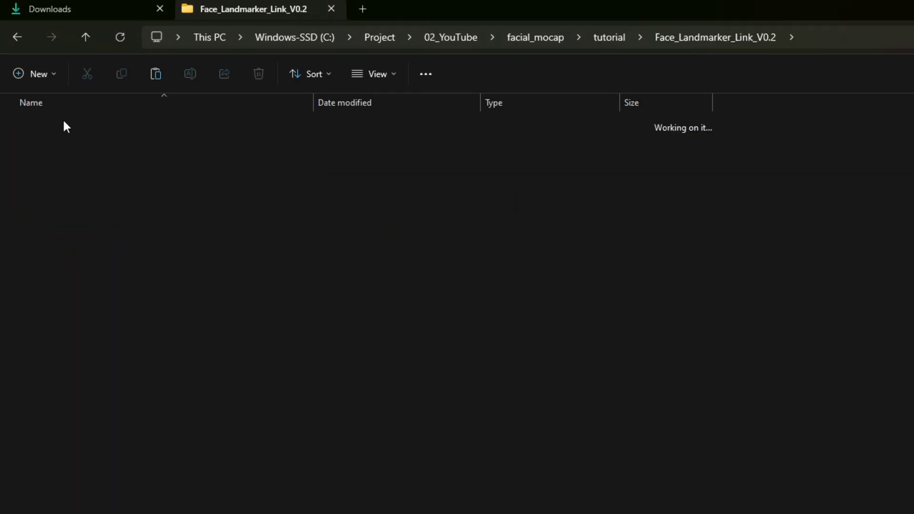
pyautogui.doubleClick(64, 124)
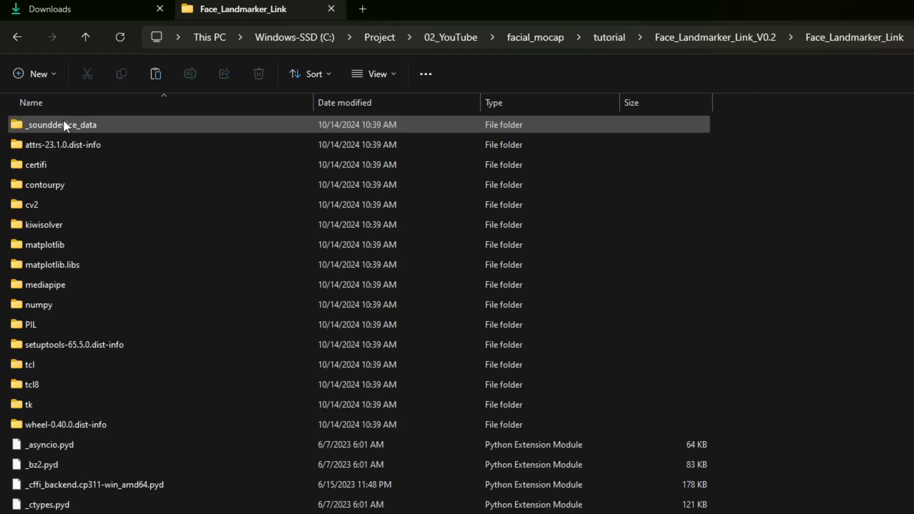
pyautogui.scroll(-6, 83, 446)
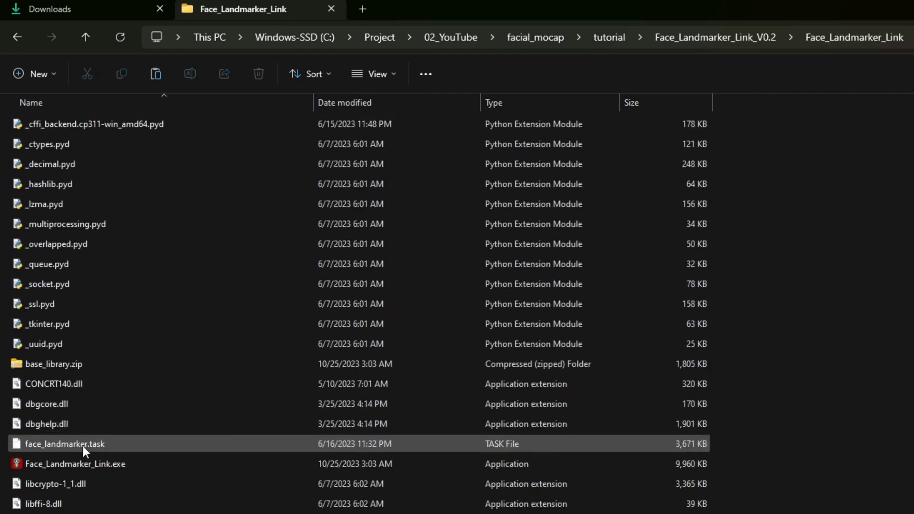
pyautogui.click(59, 460)
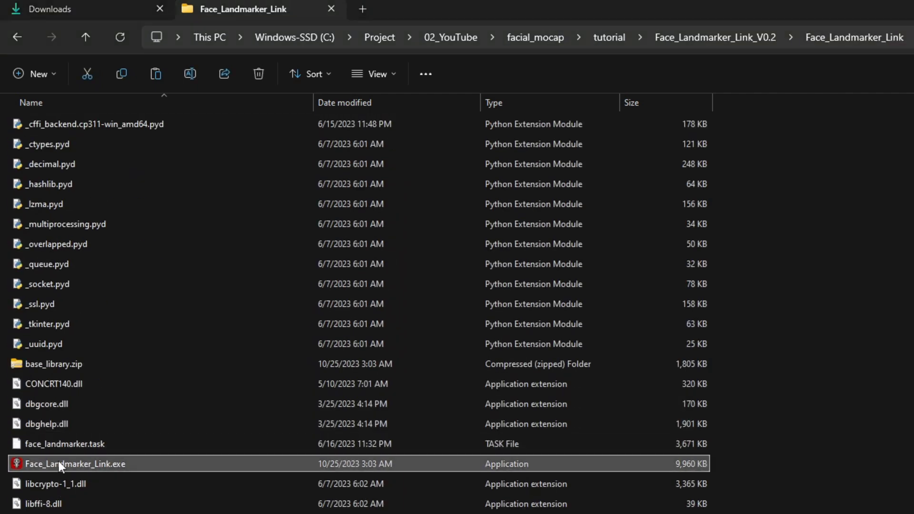
pyautogui.press('Return')
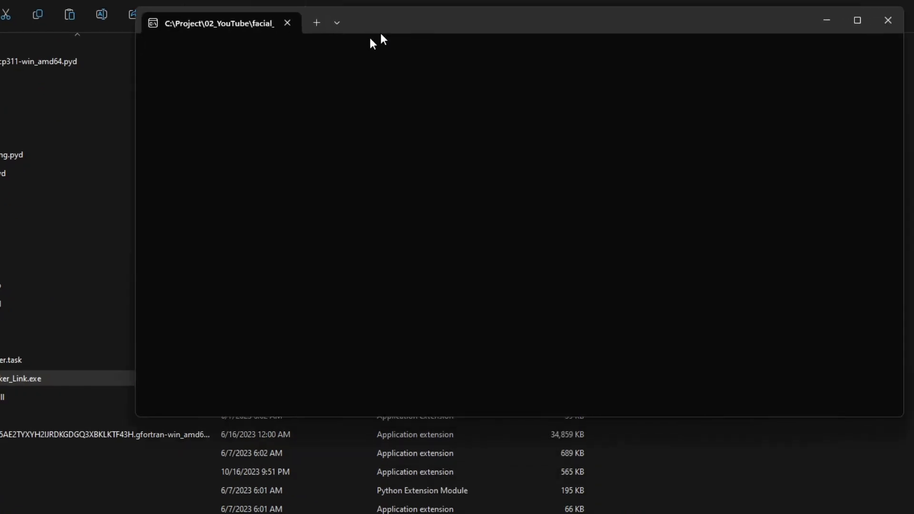
pyautogui.moveTo(379, 36); pyautogui.dragTo(278, 92)
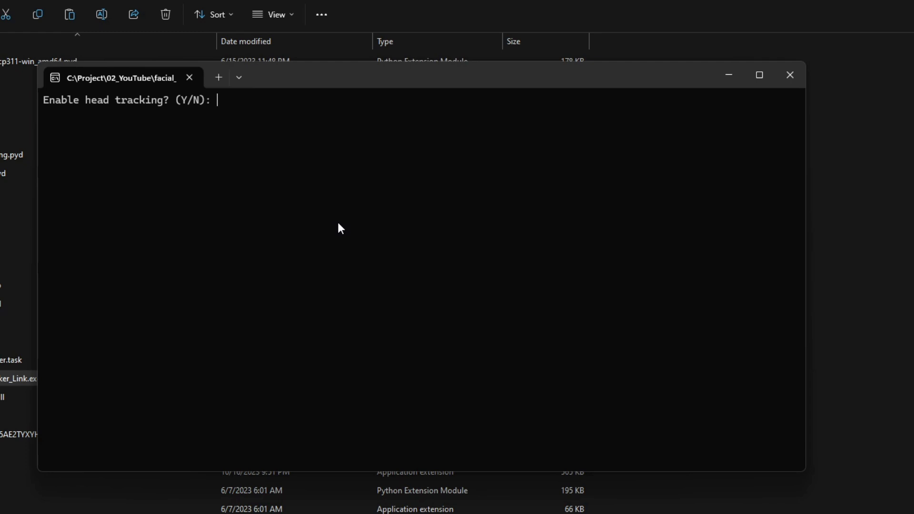
# Process headcam_test_footage.mp4 with head tracking and symmetric eye tracking enabled, and view the contents of headcam_test_footage_blendshape_data.csv.
pyautogui.write('y')
pyautogui.press('Return')
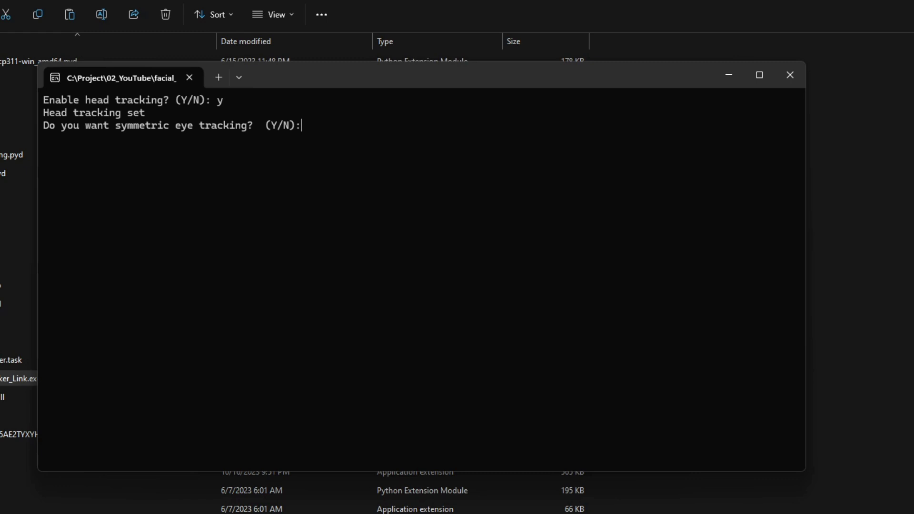
pyautogui.write('y')
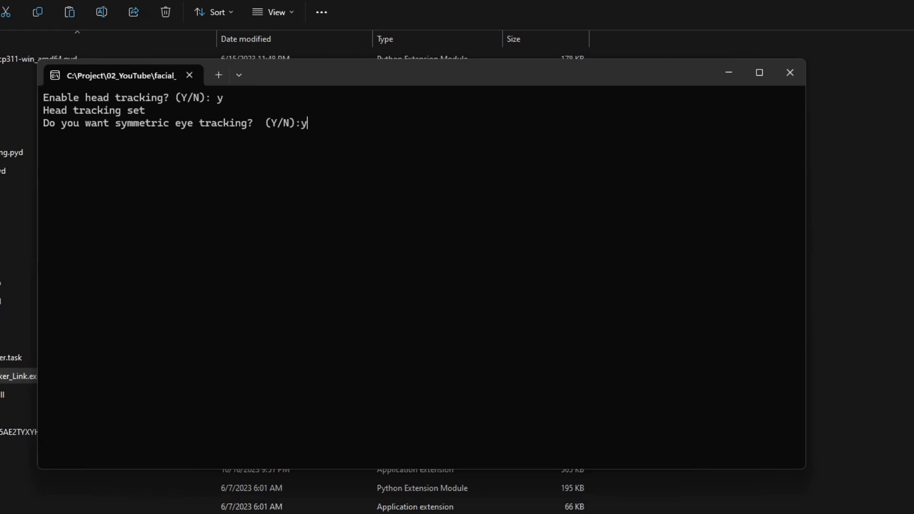
pyautogui.press('Return')
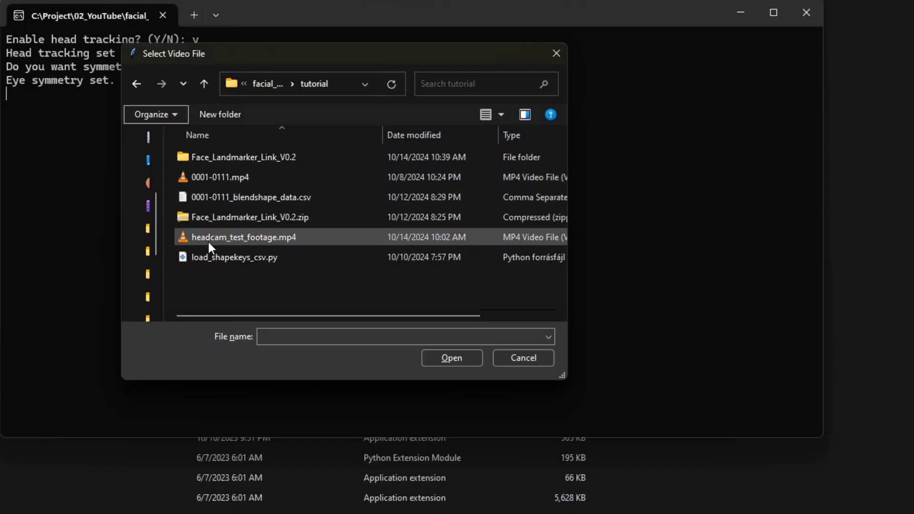
pyautogui.click(231, 286)
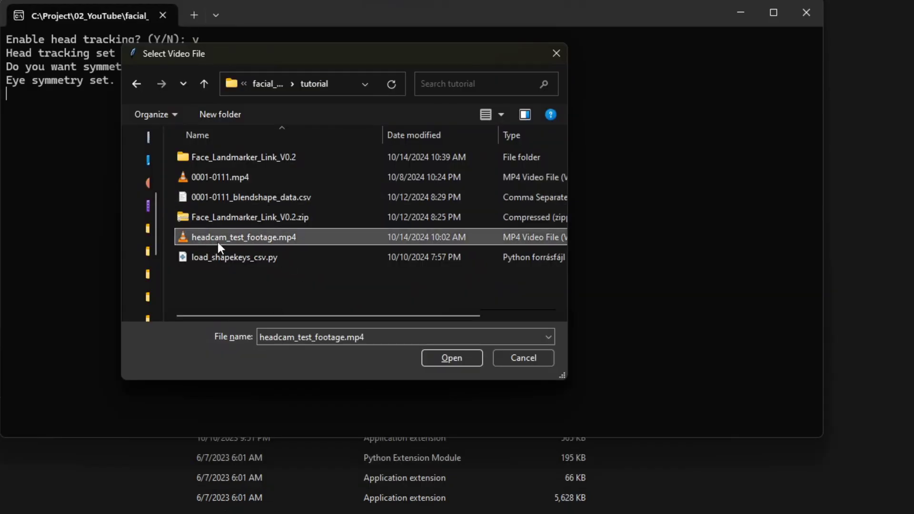
pyautogui.click(450, 356)
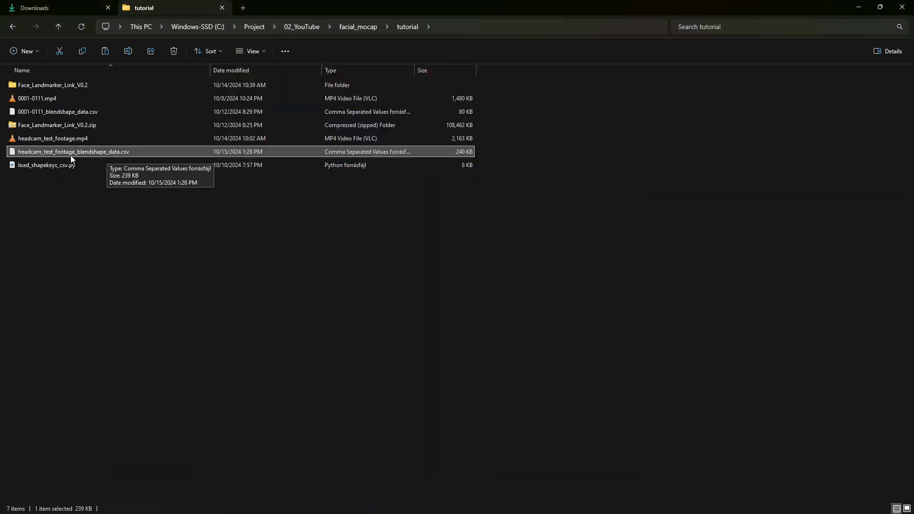
pyautogui.doubleClick(95, 151)
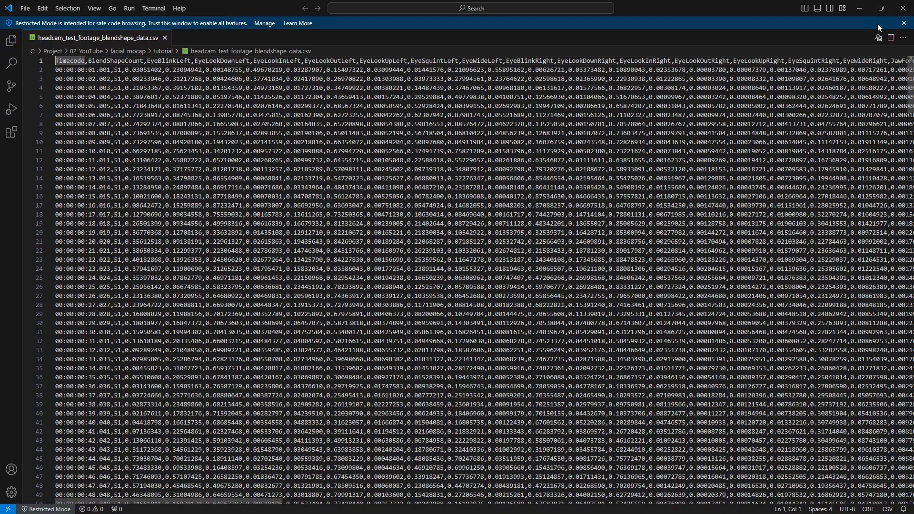
pyautogui.click(878, 38)
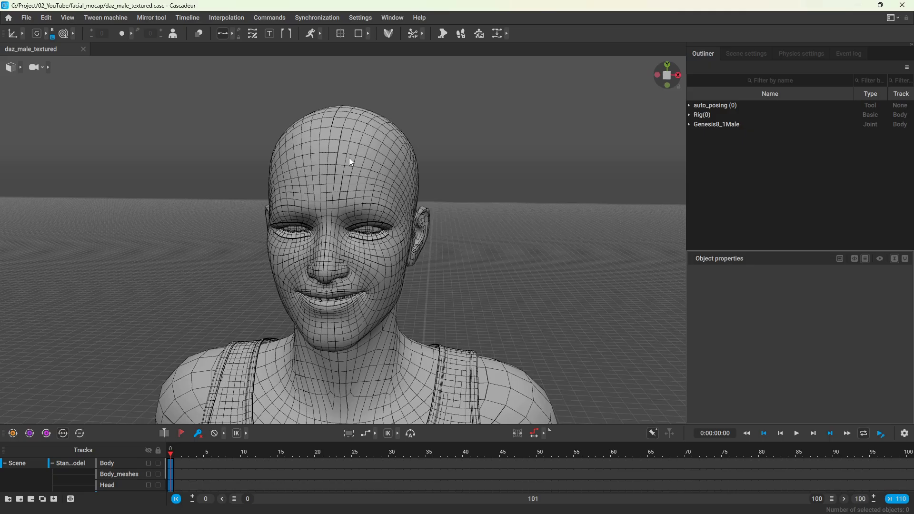
# In Cascadeur, import headcam_test_footage_blendshape_data.csv onto the Genesis8_1Male.Shape mesh with smoothing polyorder 3 and window length 9.
pyautogui.click(364, 162)
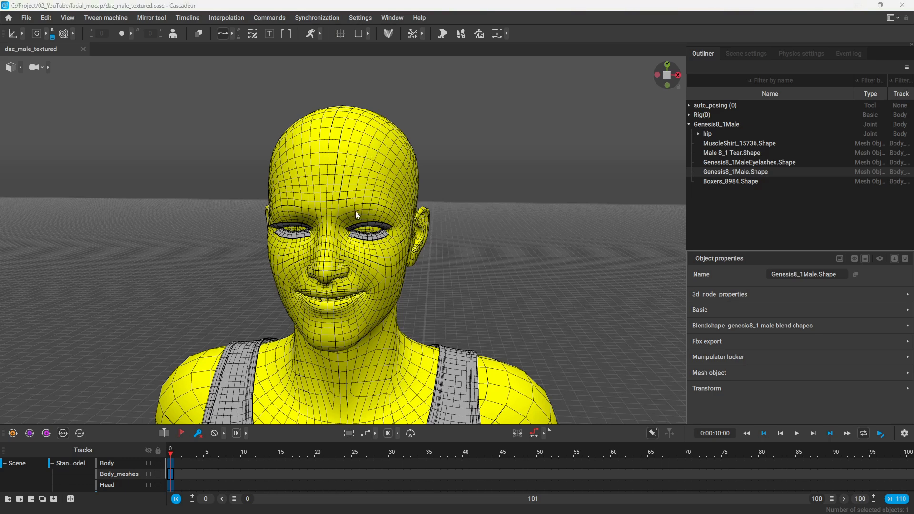
pyautogui.click(263, 17)
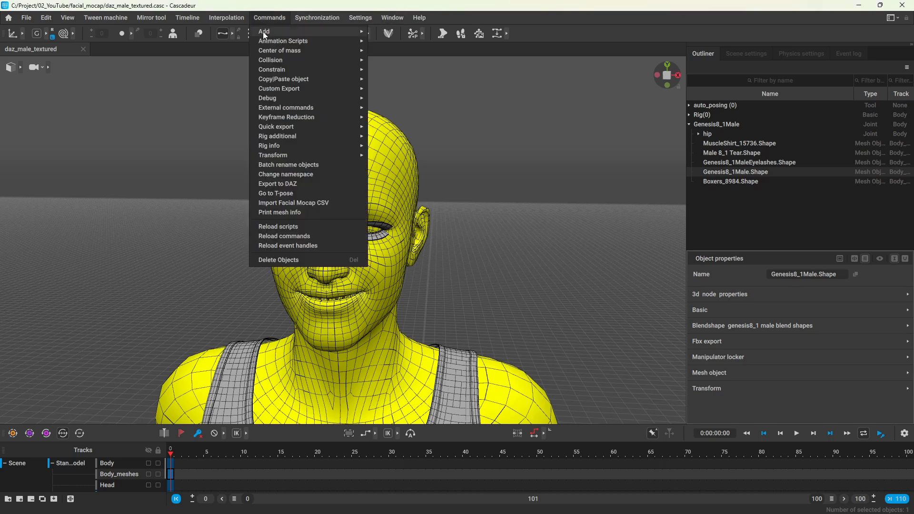
pyautogui.click(282, 203)
pyautogui.click(101, 114)
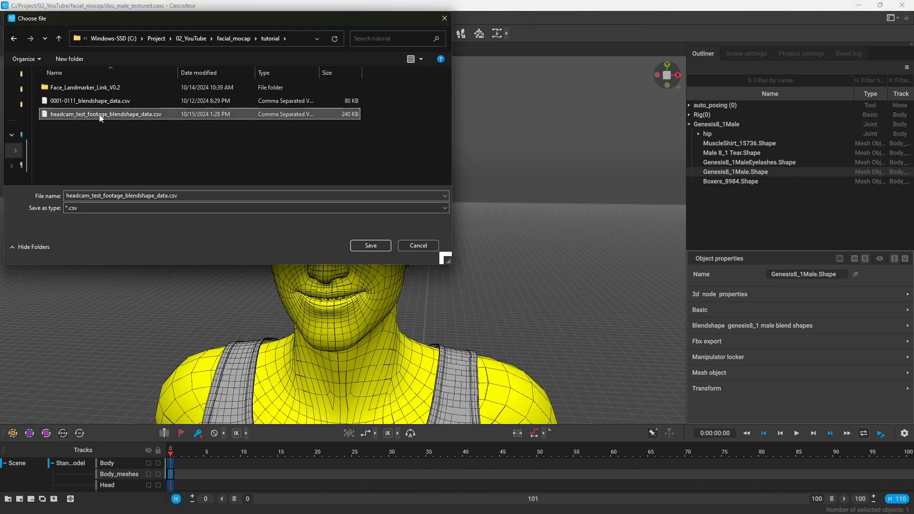
pyautogui.click(370, 246)
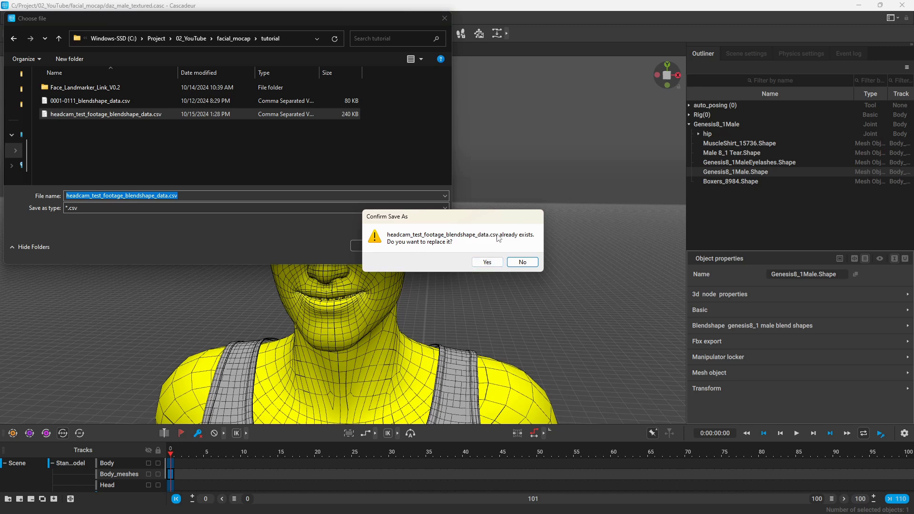
pyautogui.click(488, 264)
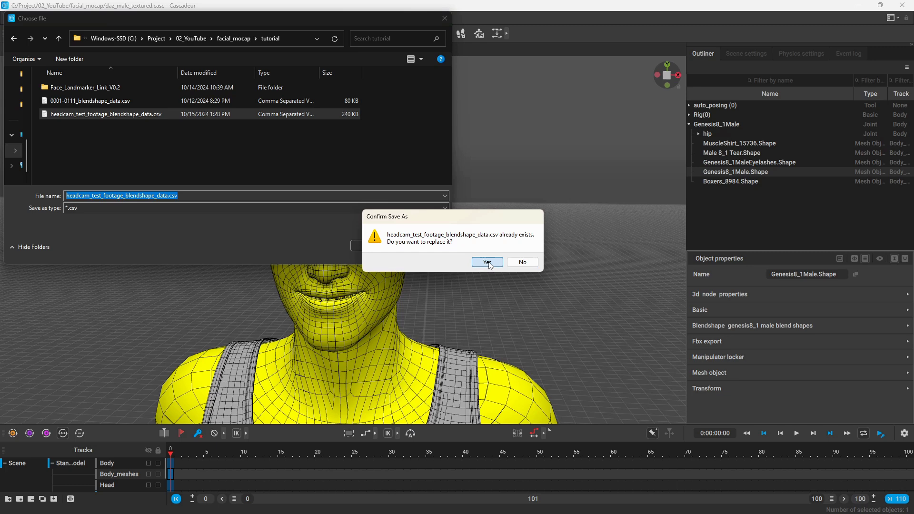
pyautogui.click(488, 263)
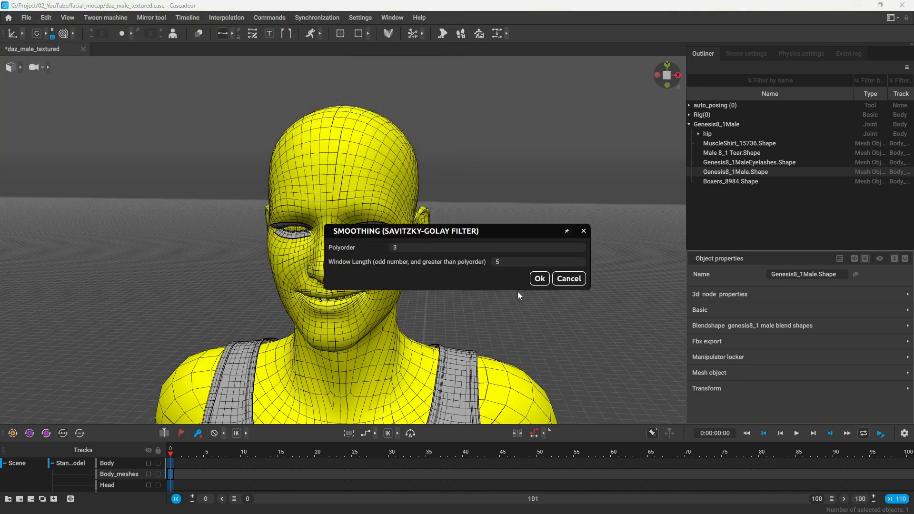
pyautogui.click(508, 262)
pyautogui.click(537, 278)
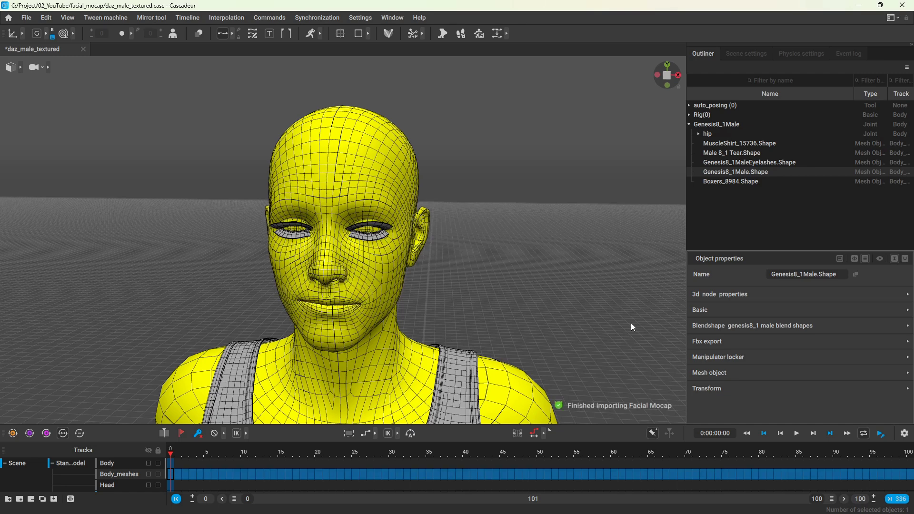
# Extend the visible timeline range to frame 336 and play back the imported facial animation.
pyautogui.click(895, 500)
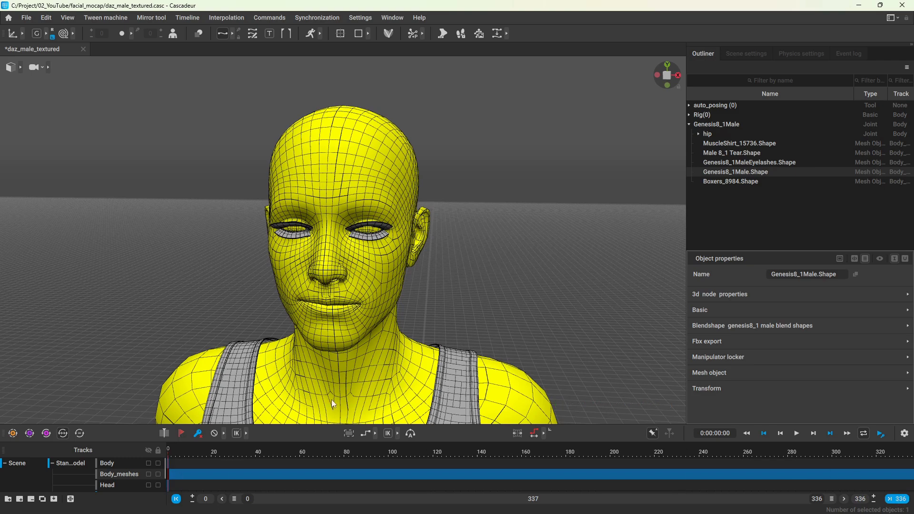
pyautogui.press('space')
pyautogui.click(110, 226)
# Import headcam_test_footage_blendshape_data.csv onto the Genesis8_1MaleEyelashes.Shape mesh with polyorder 3 and window length 9.
pyautogui.click(231, 195)
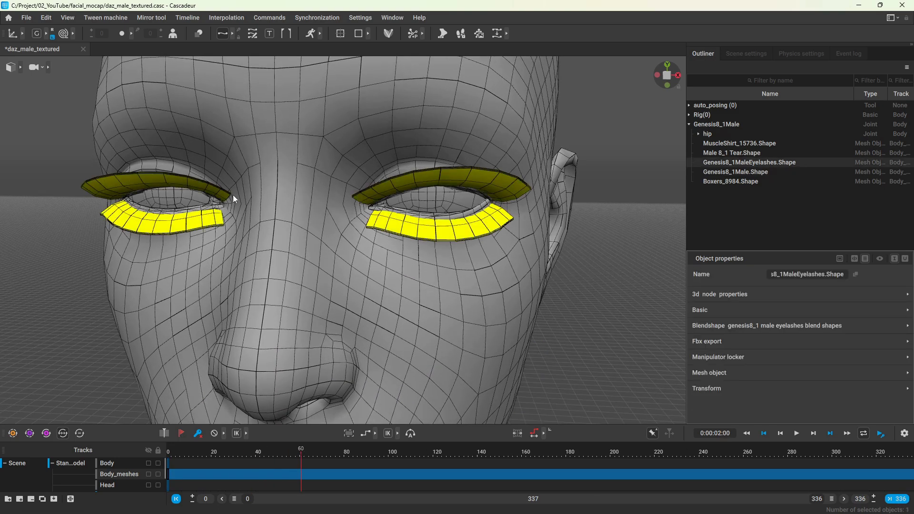
pyautogui.click(279, 18)
pyautogui.click(304, 199)
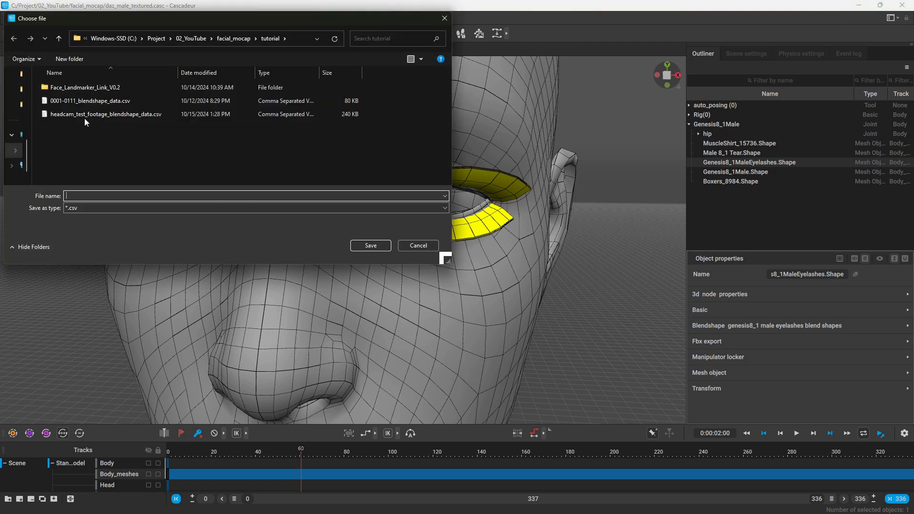
pyautogui.click(85, 115)
pyautogui.click(390, 246)
pyautogui.click(488, 262)
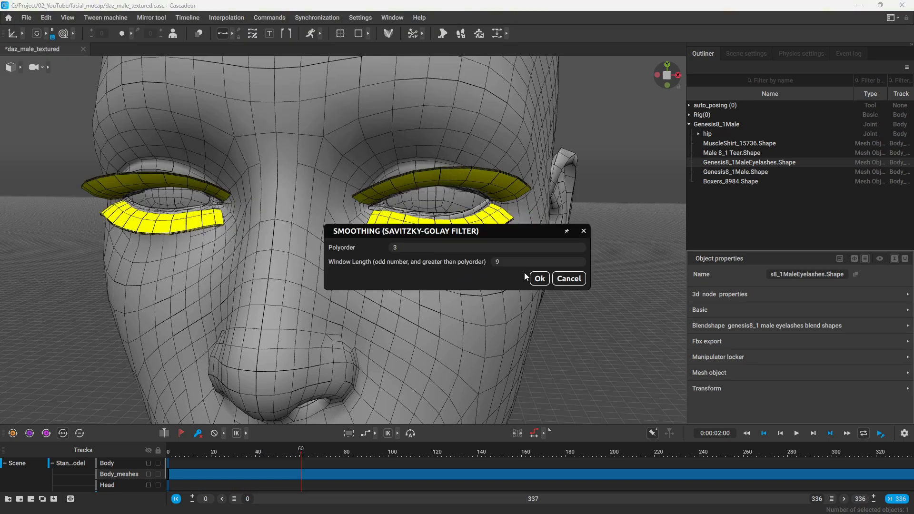
pyautogui.click(536, 278)
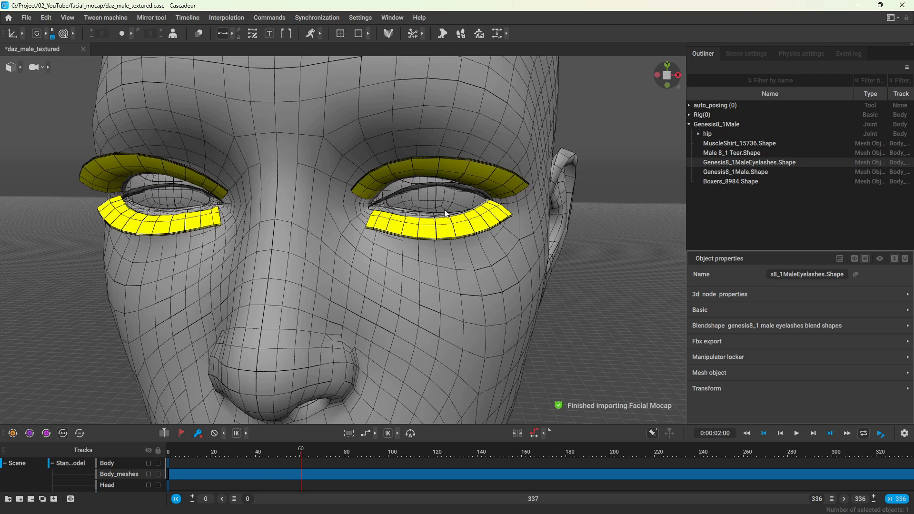
# Import the facial mocap data from headcam_test_footage_blendshape_data.csv onto the Male 8_1 Tear.Shape mesh.
pyautogui.click(400, 214)
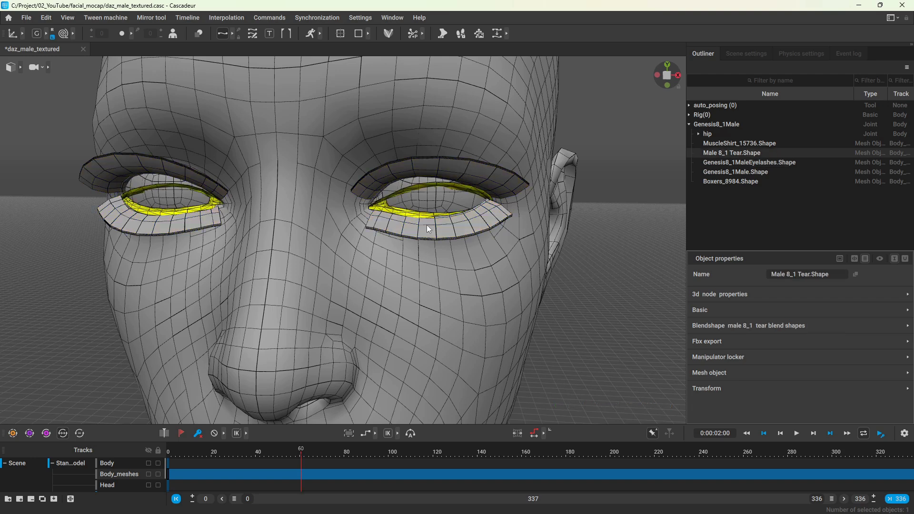
pyautogui.click(279, 21)
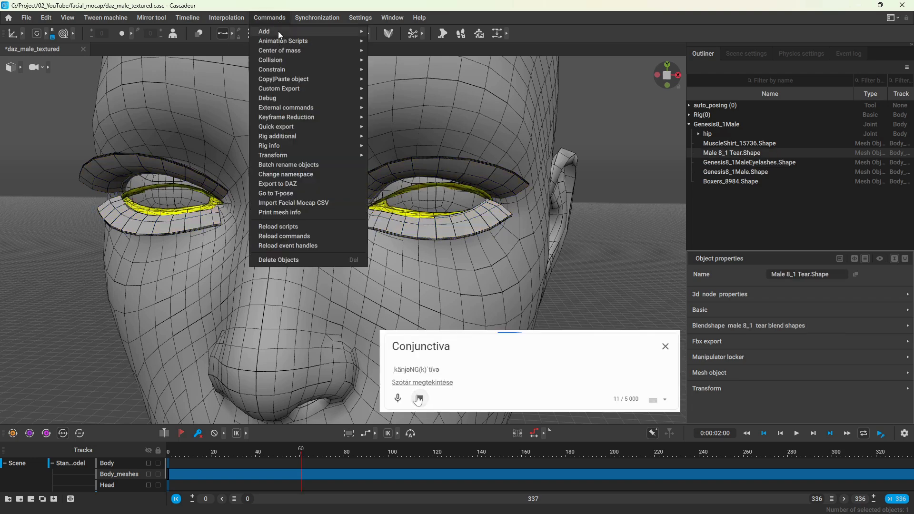
pyautogui.click(287, 204)
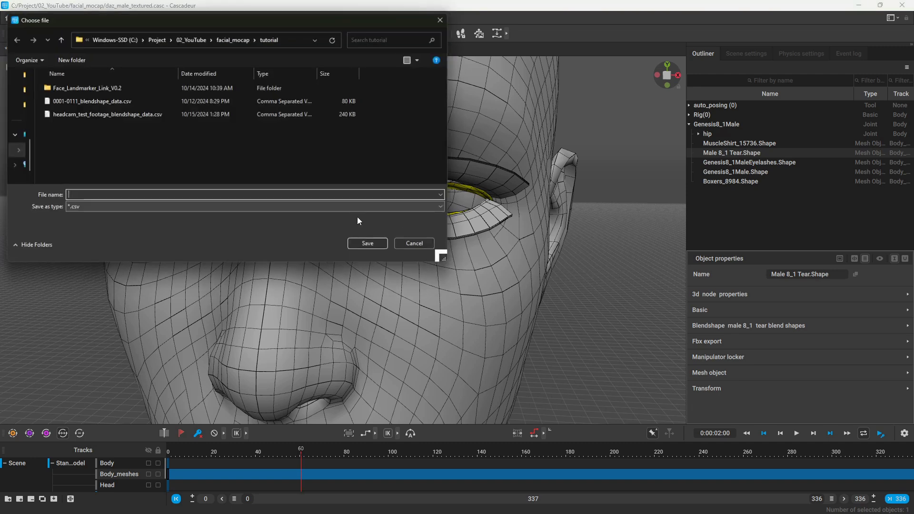
pyautogui.click(143, 114)
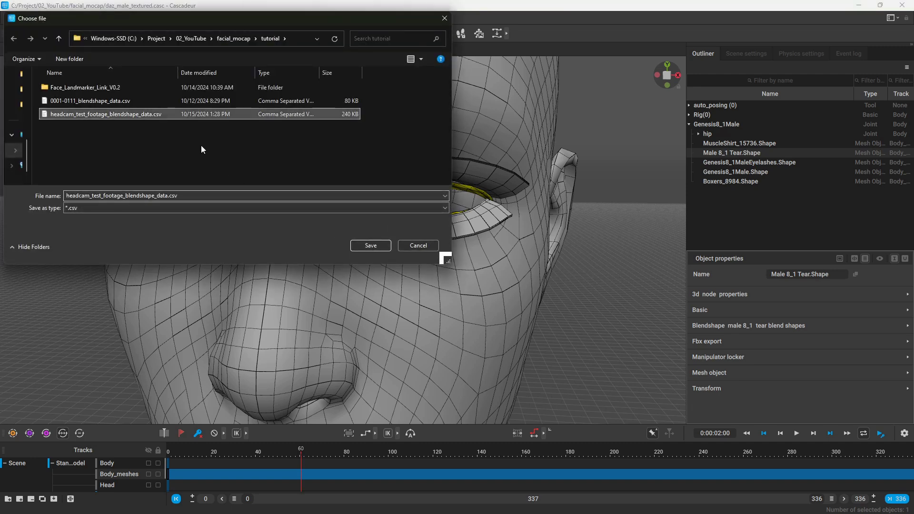
pyautogui.click(371, 245)
pyautogui.click(481, 263)
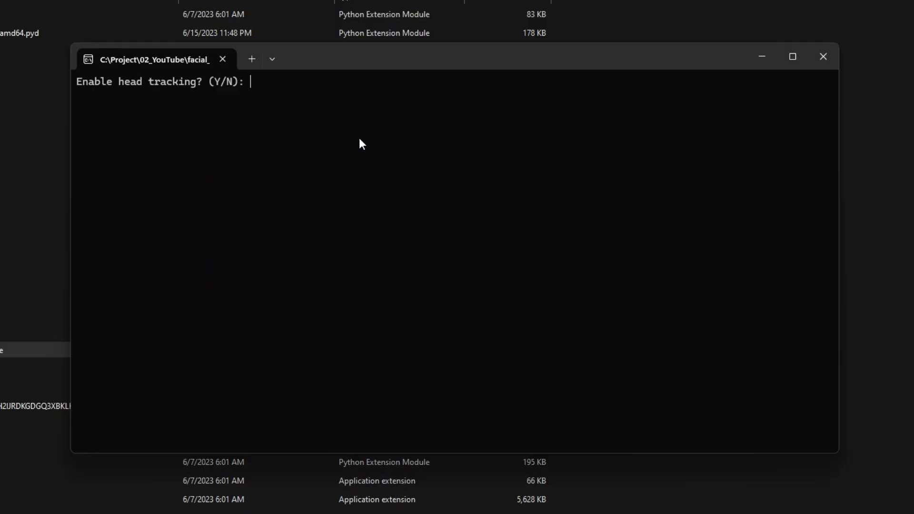
# In Face Landmarker Link, process harold_hq.jpg with head tracking and symmetric eye tracking enabled, and open harold_hq_blendshape_data.csv.
pyautogui.write('y')
pyautogui.press('Return')
pyautogui.write('y')
pyautogui.press('Return')
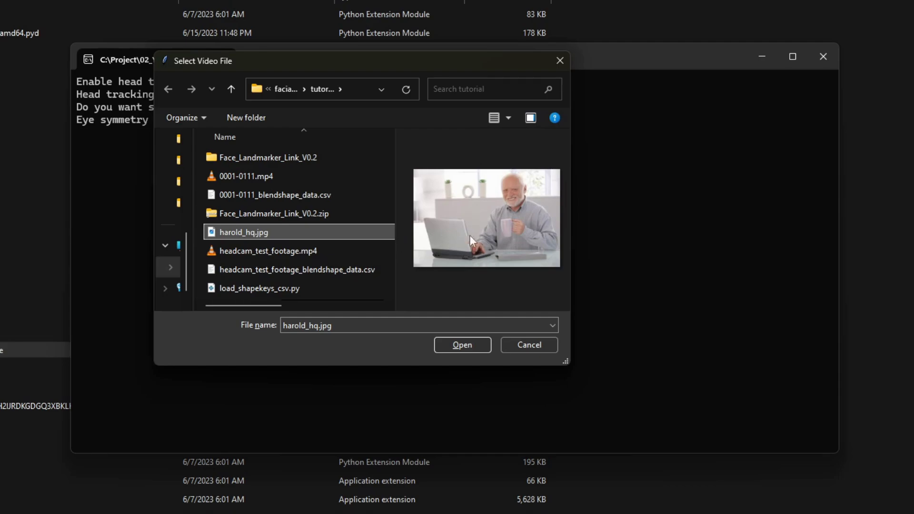
pyautogui.click(475, 343)
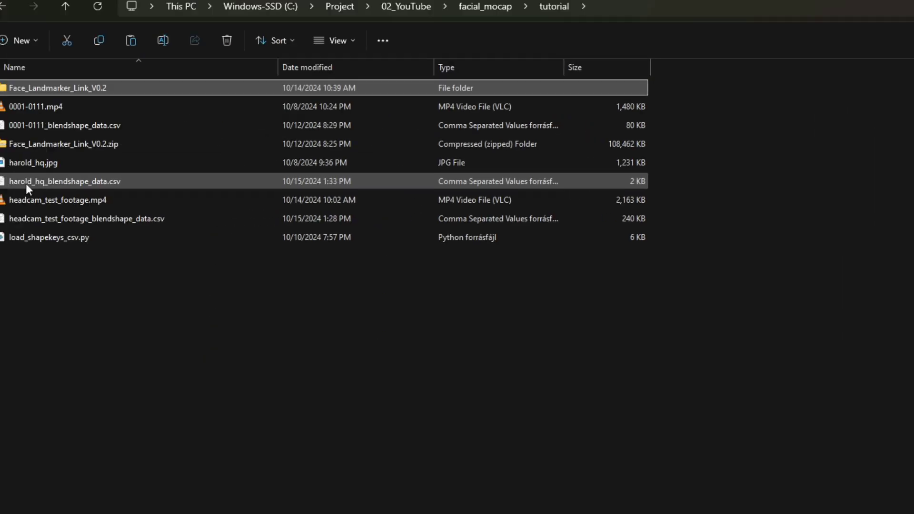
pyautogui.doubleClick(27, 184)
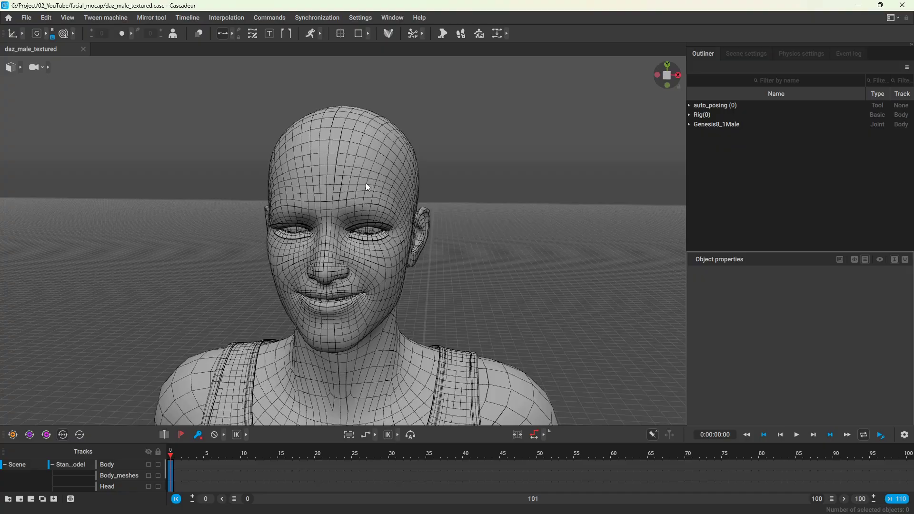
# Try to import harold_hq_blendshape_data.csv onto the Genesis8_1Male.Shape mesh with polyorder 3 and window length 9, and check the event log.
pyautogui.click(365, 183)
pyautogui.click(269, 17)
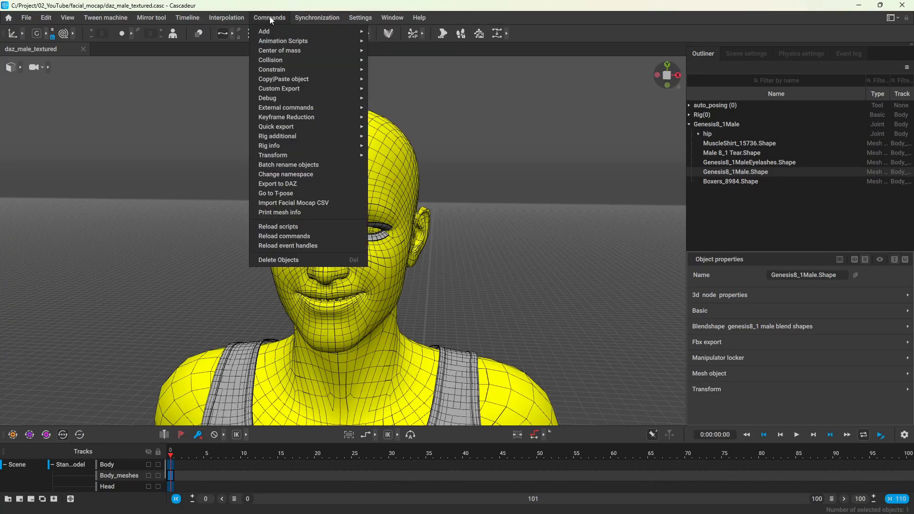
pyautogui.click(307, 204)
pyautogui.click(65, 115)
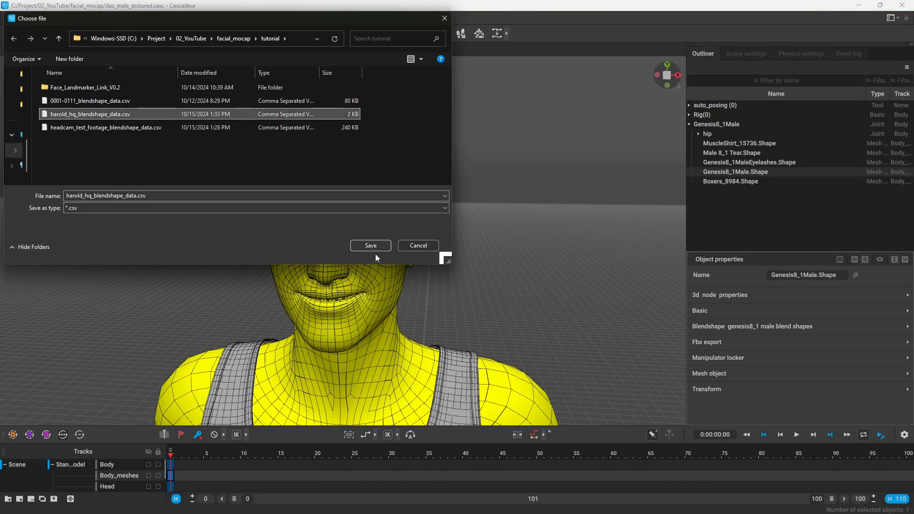
pyautogui.click(372, 247)
pyautogui.click(479, 262)
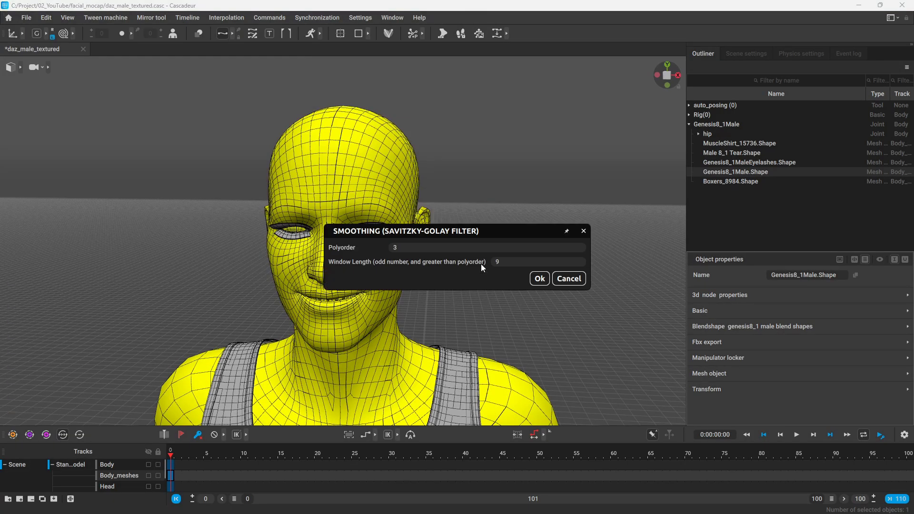
pyautogui.click(537, 278)
pyautogui.click(399, 355)
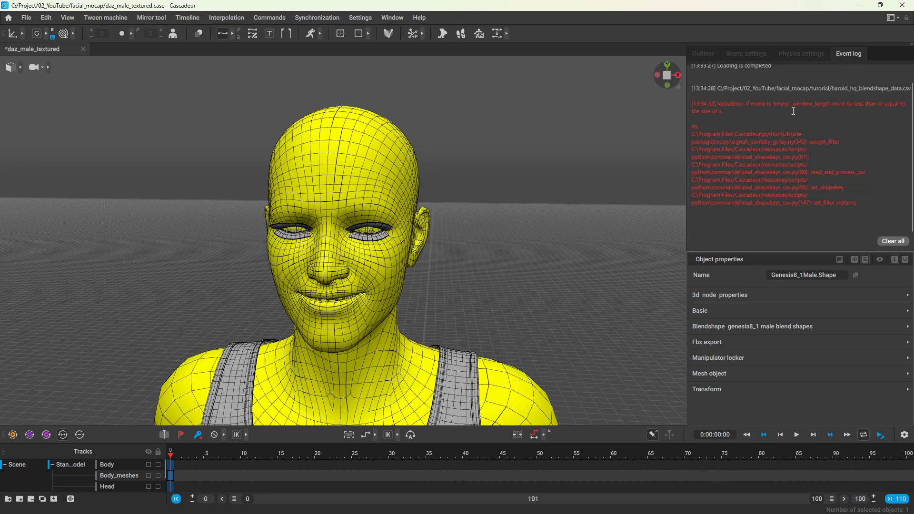
pyautogui.moveTo(806, 104); pyautogui.dragTo(902, 104)
# Import harold_hq_blendshape_data.csv onto the selected Genesis8_1Male.Shape mesh with polyorder 0 and window length 1, and inspect the face.
pyautogui.click(270, 17)
pyautogui.click(287, 203)
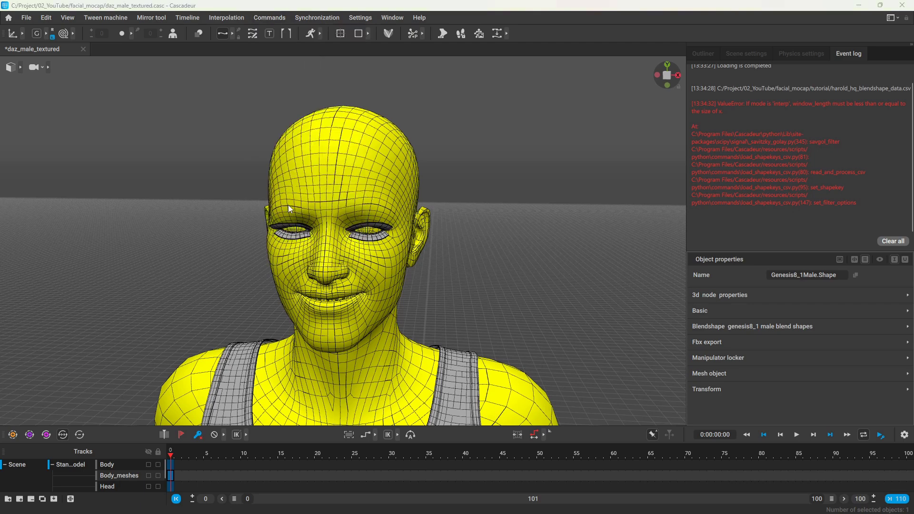
pyautogui.doubleClick(90, 114)
pyautogui.click(480, 262)
pyautogui.write('1')
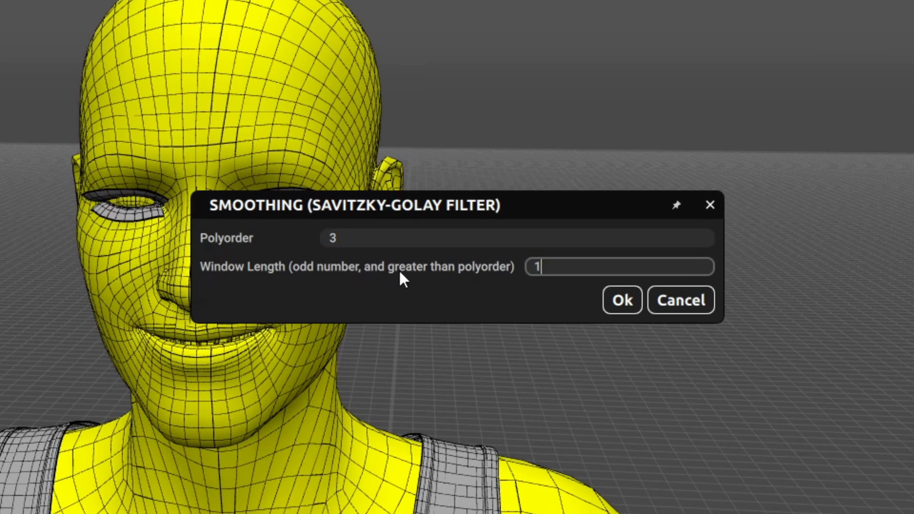
pyautogui.moveTo(445, 244); pyautogui.dragTo(313, 239)
pyautogui.write('0')
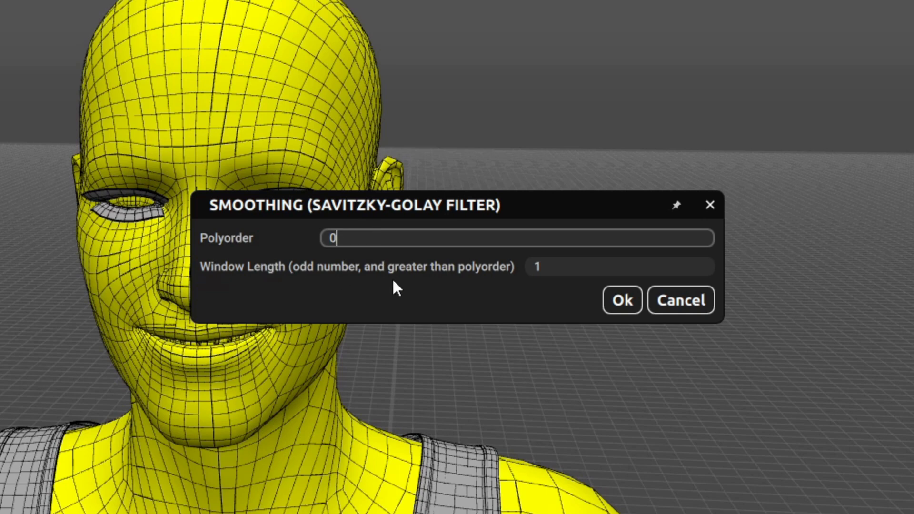
pyautogui.click(618, 300)
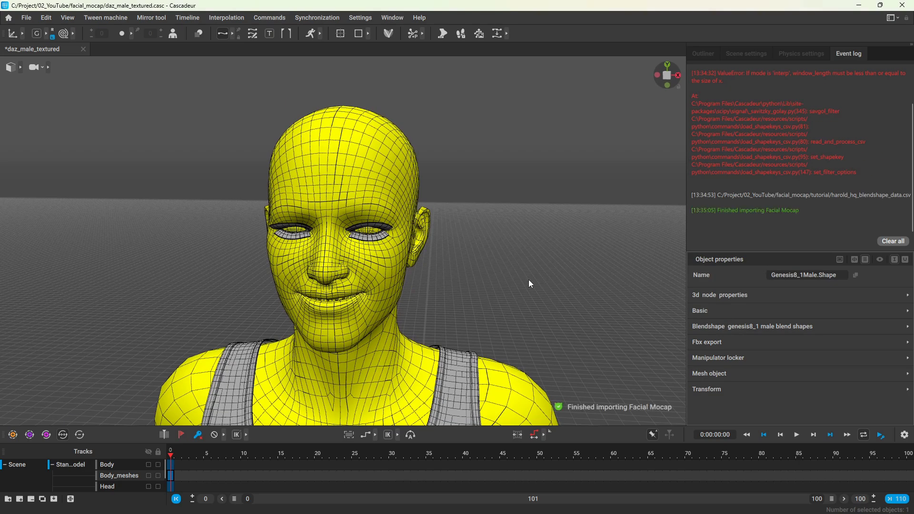
pyautogui.click(457, 269)
pyautogui.moveTo(427, 281); pyautogui.dragTo(441, 268, button='right')
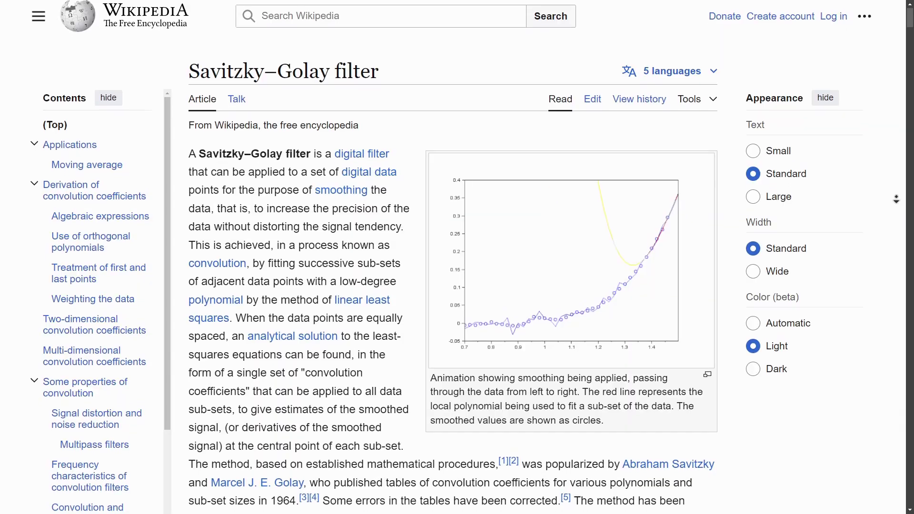
# Read through the Wikipedia article on the Savitzky–Golay filter.
pyautogui.middleClick(895, 209)
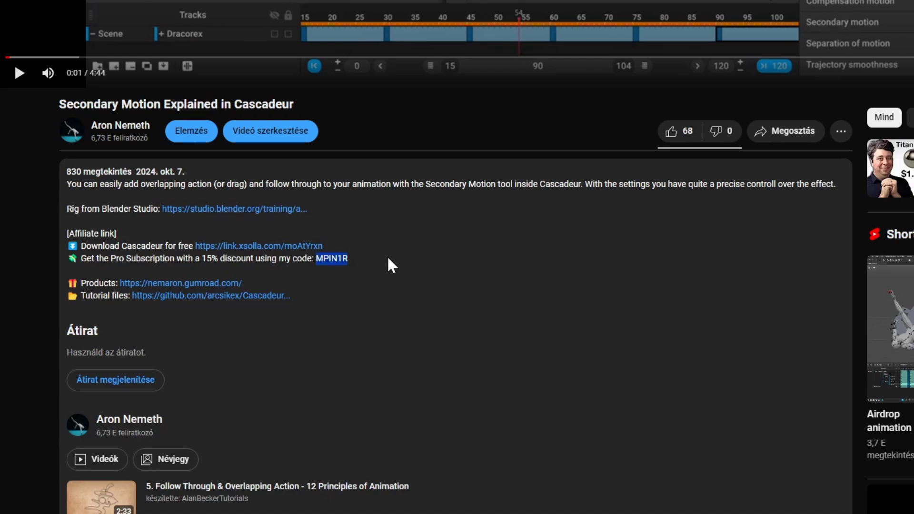
# Open the Cascadeur download link from the video description, choose the annual Pro plan and apply the description's discount code at checkout.
pyautogui.click(269, 246)
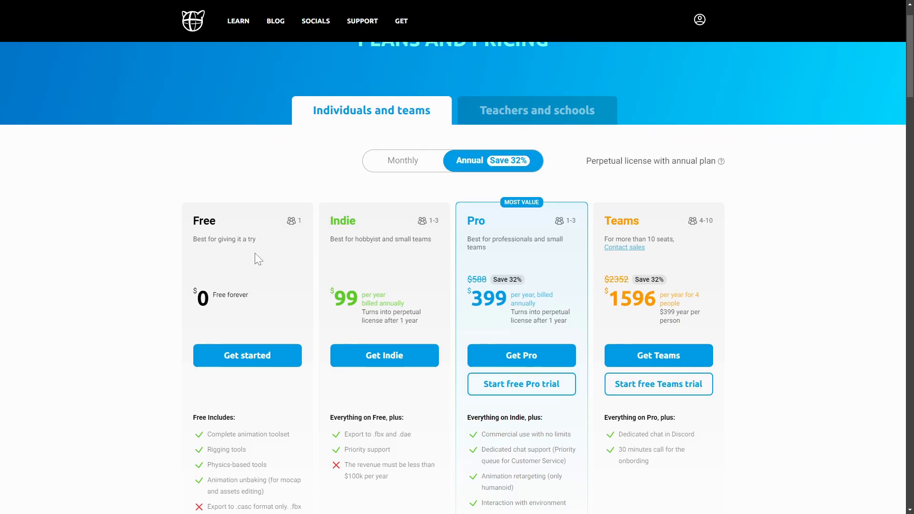
pyautogui.click(487, 358)
pyautogui.click(447, 209)
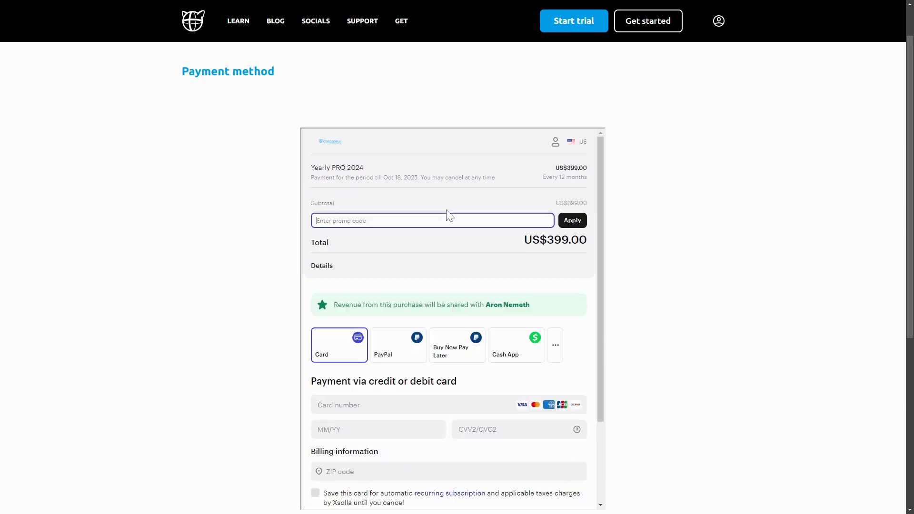
pyautogui.click(579, 222)
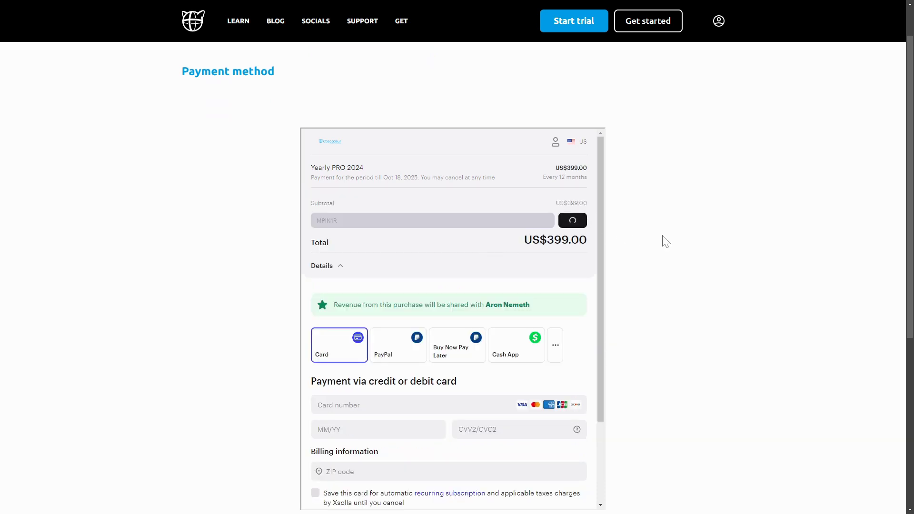